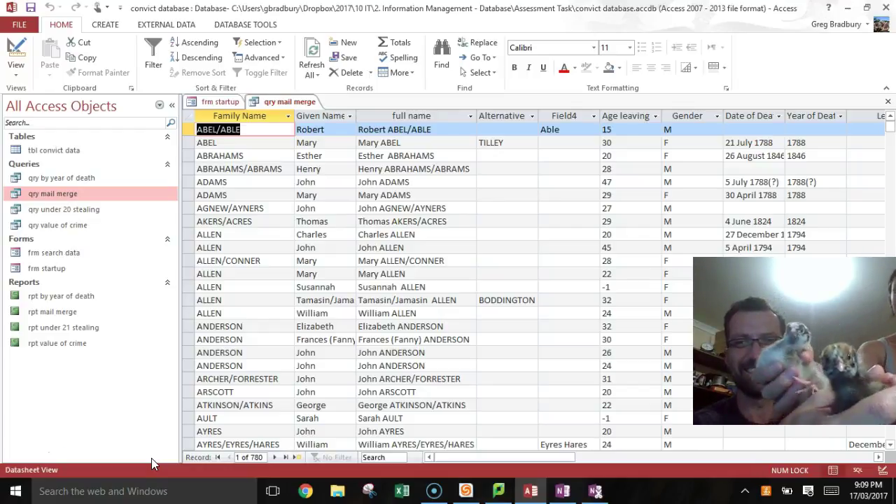
Step: Switch qry mail merge to its design, widen the full name column to show its whole expression, and run the query
click(111, 491)
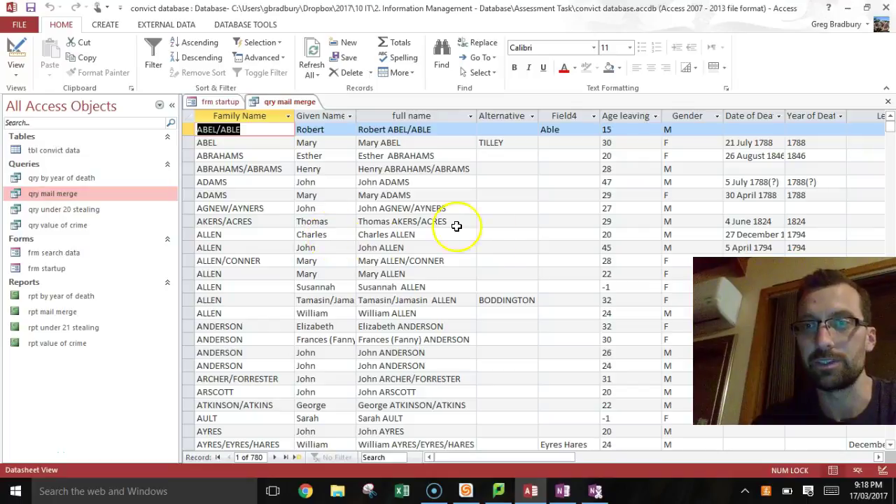
click(86, 193)
click(70, 199)
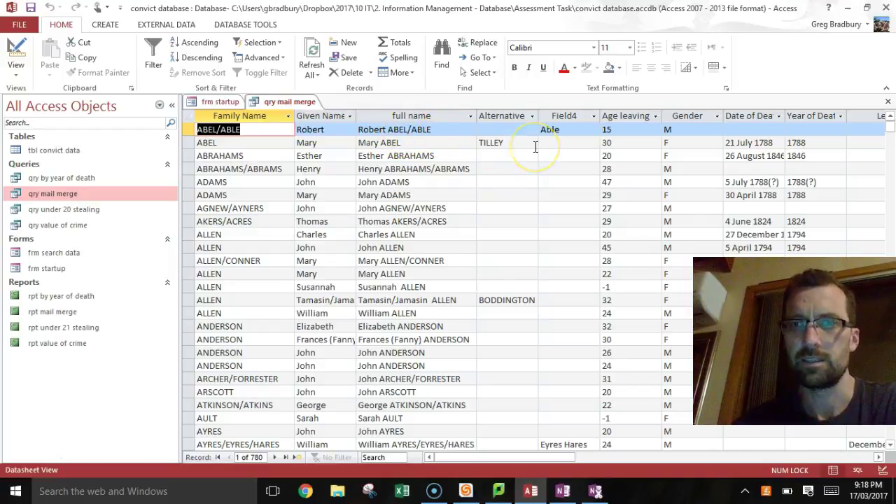
click(17, 53)
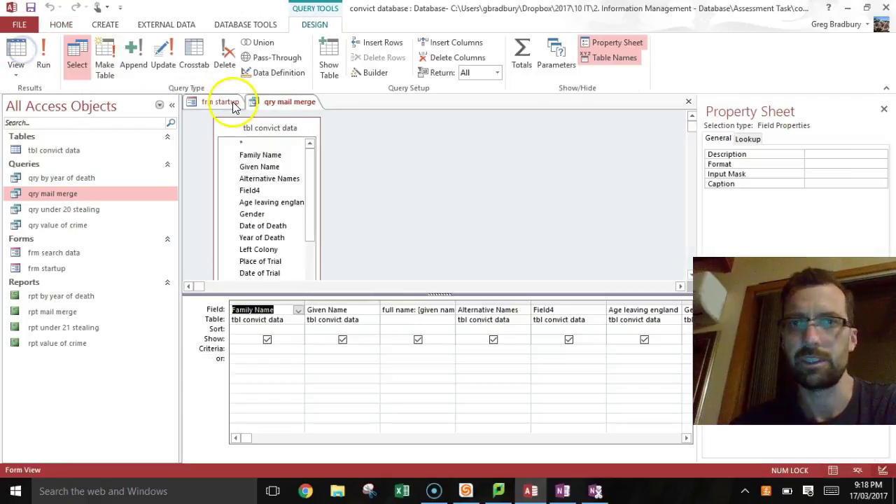
drag(444, 294, 586, 277)
click(531, 286)
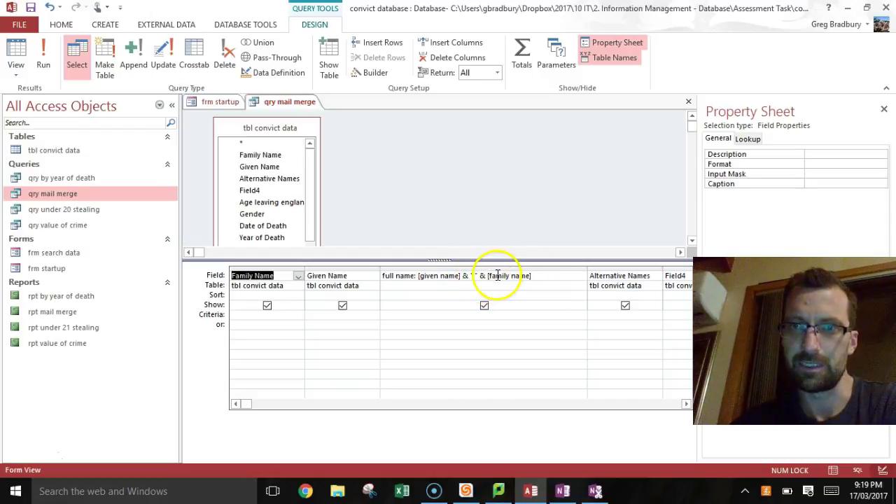
click(43, 56)
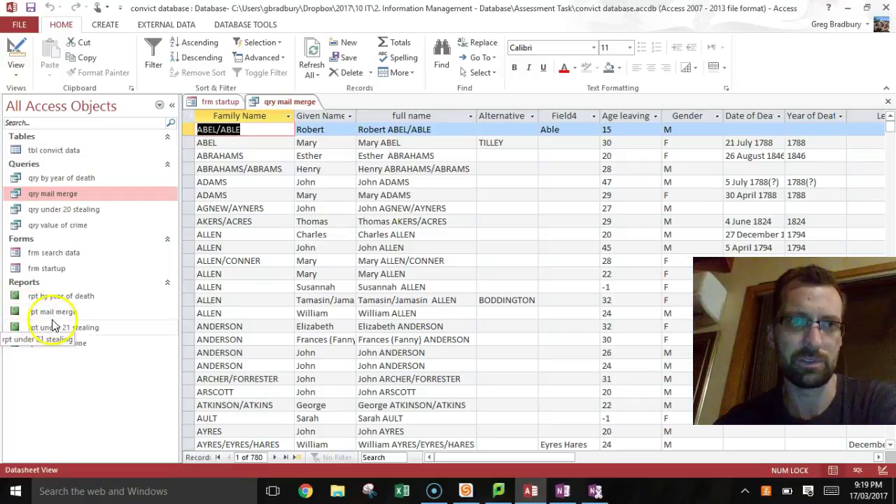
Step: Close the qry mail merge query and save its design changes
click(79, 313)
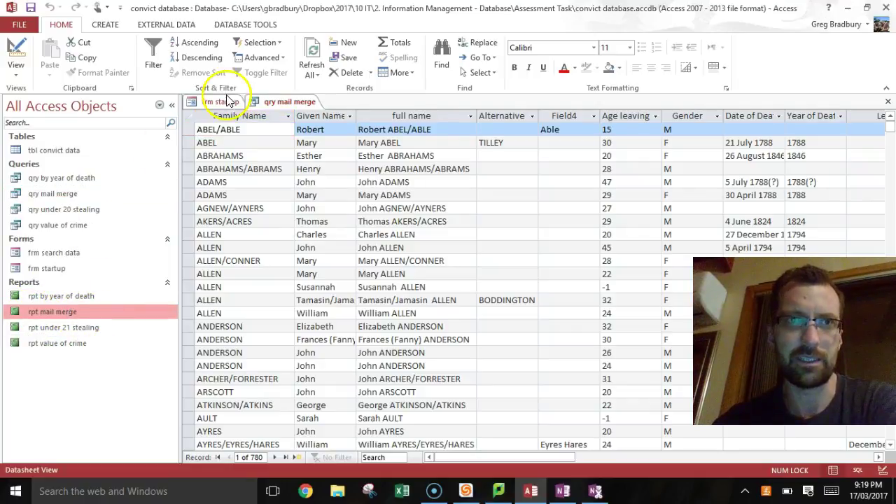
right_click(284, 102)
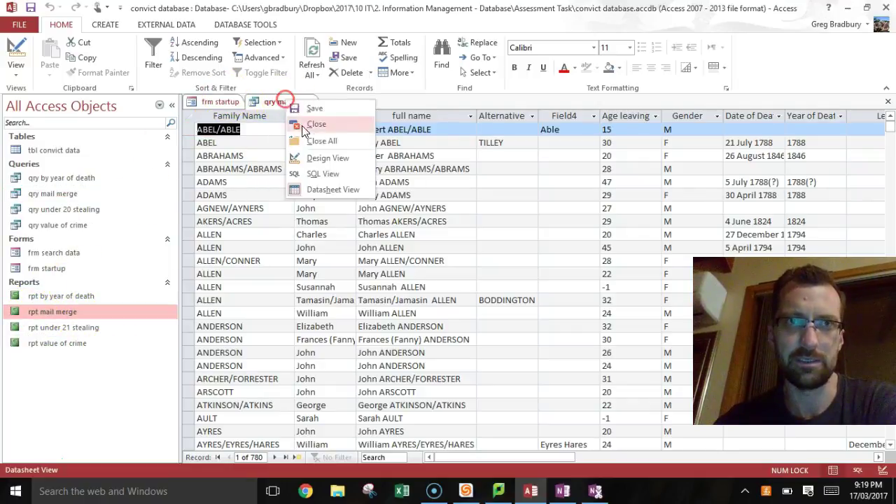
click(310, 123)
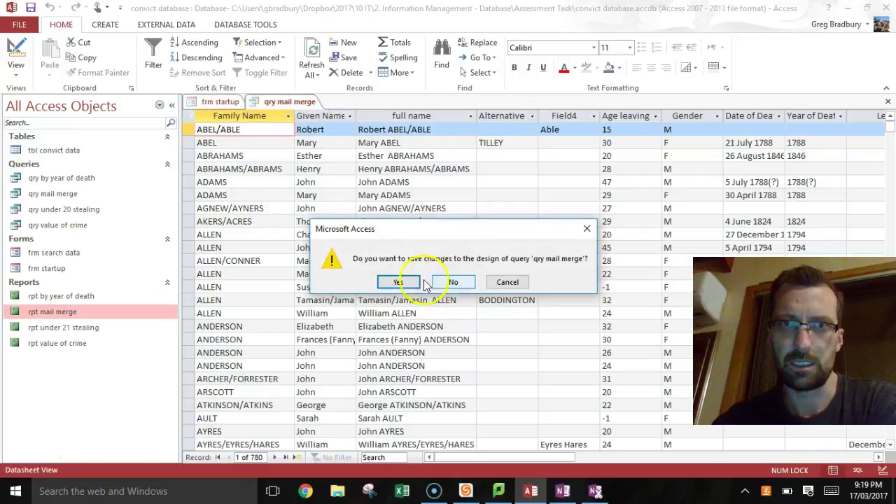
click(399, 281)
Step: Open the existing rpt mail merge report in Design View to examine its letter layout
double_click(43, 312)
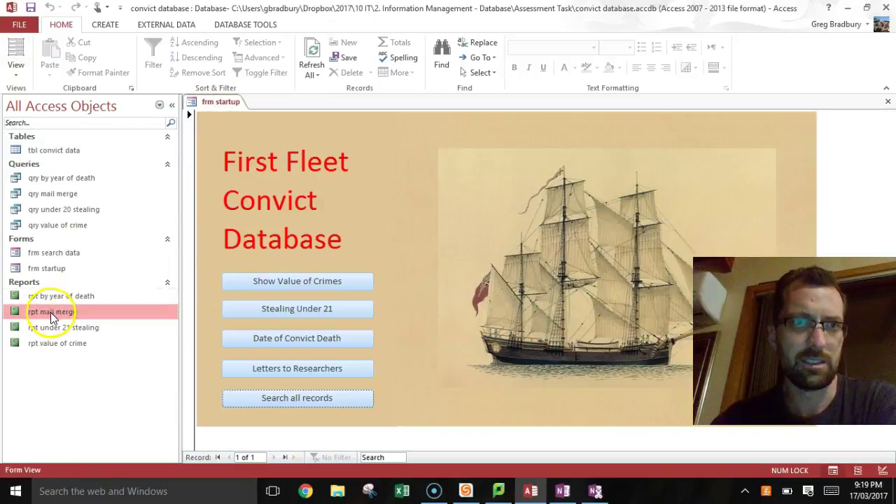
click(16, 74)
click(58, 184)
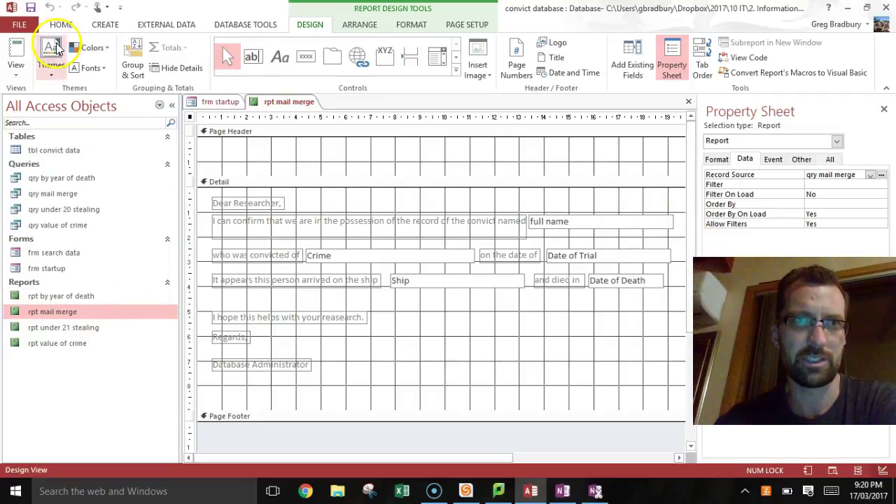
Step: Create a new blank report in Design View and close the existing rpt mail merge report
click(105, 24)
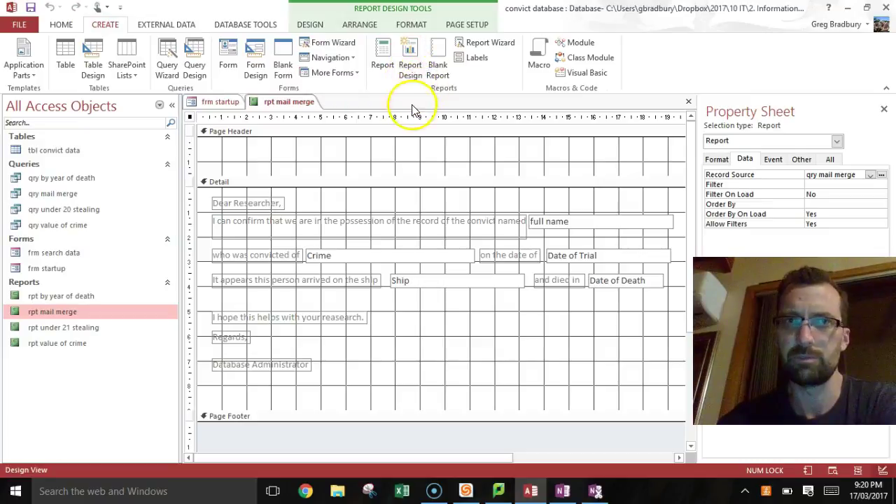
click(410, 65)
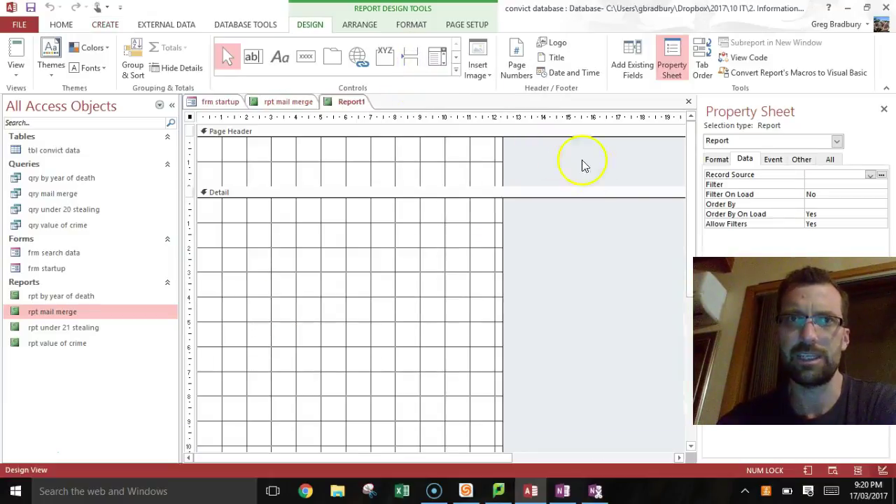
right_click(292, 105)
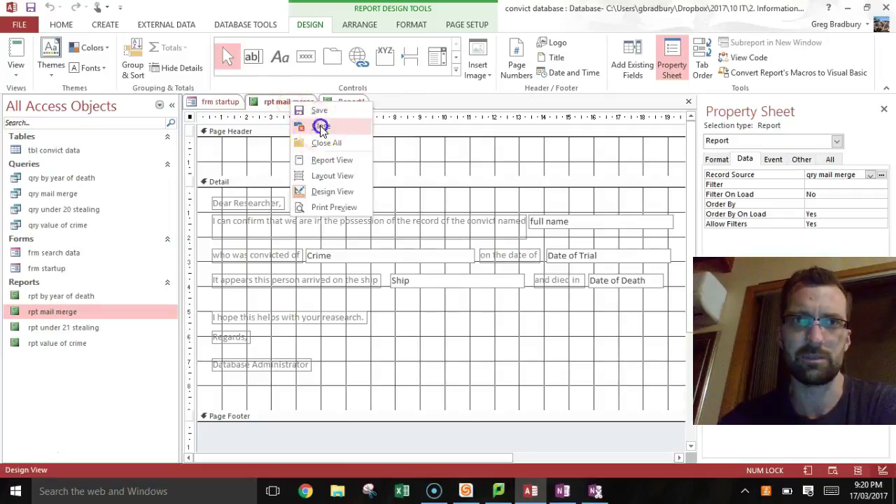
click(319, 125)
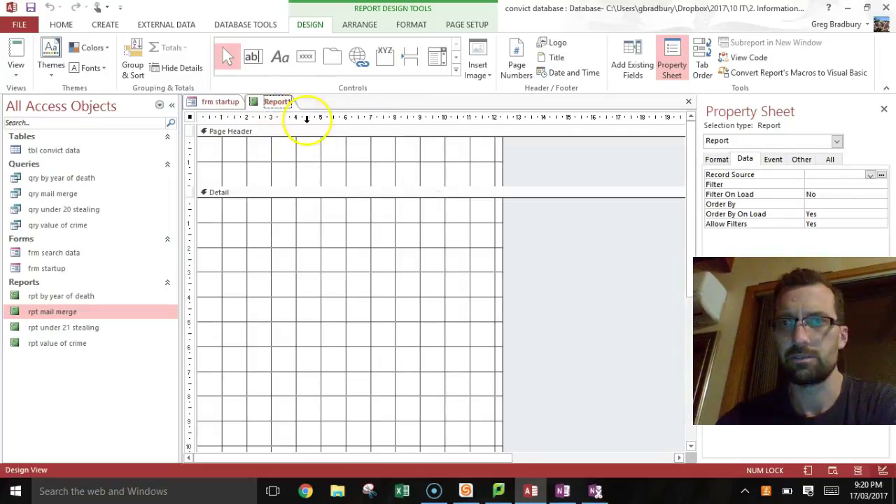
Step: Widen the new report to about 18 cm and reduce its Page Header to about 1 cm high
drag(504, 251, 638, 242)
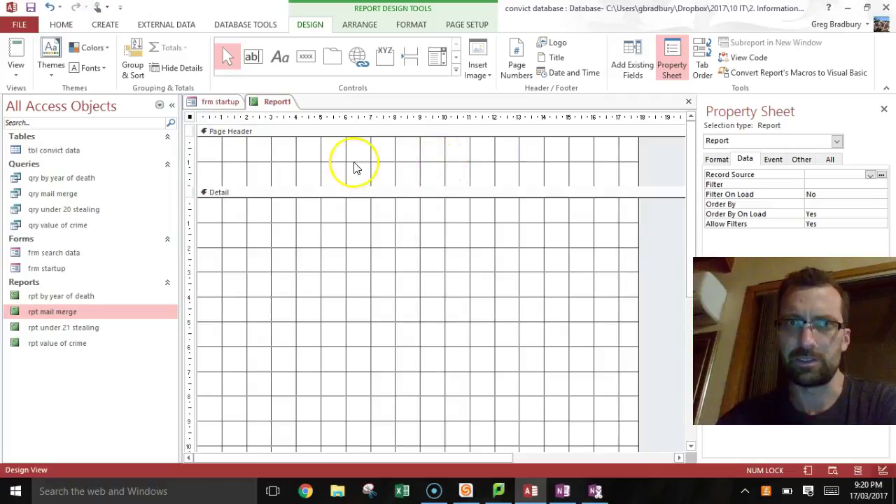
scroll(378, 262, down, 4)
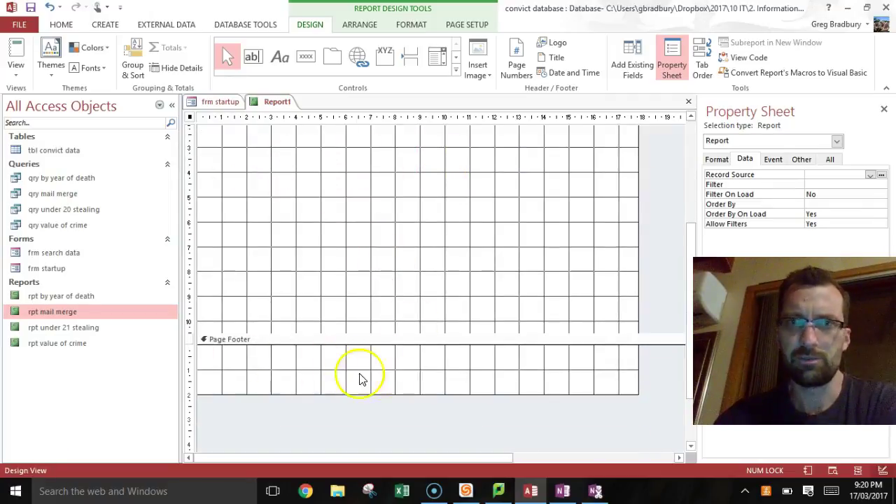
scroll(355, 297, up, 5)
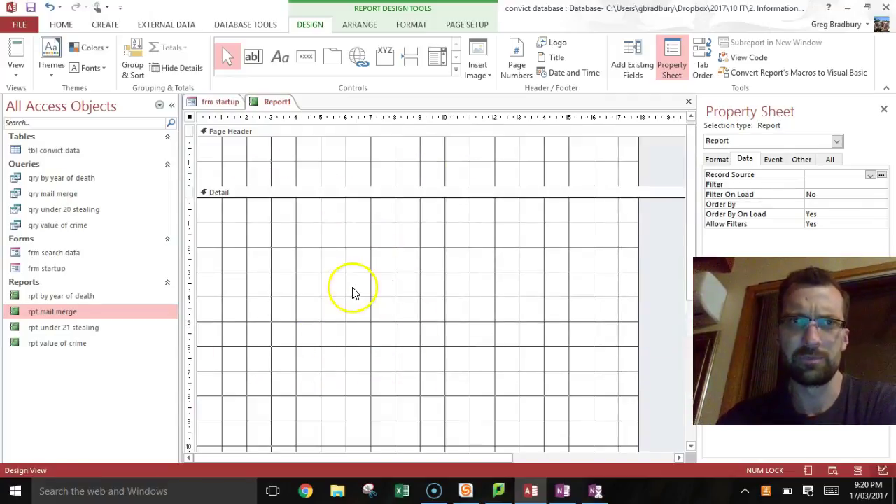
drag(266, 185, 264, 163)
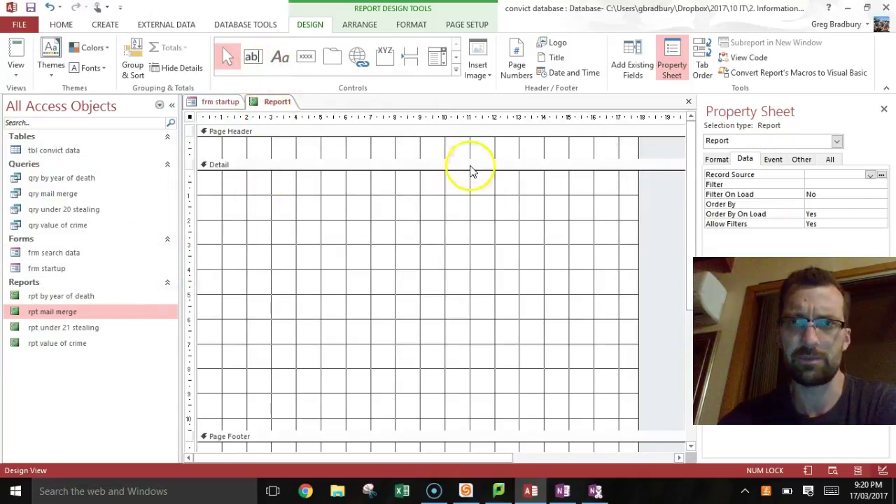
Step: Place a trial text box in the Detail section, separate it from its label, and delete both
click(256, 61)
click(227, 206)
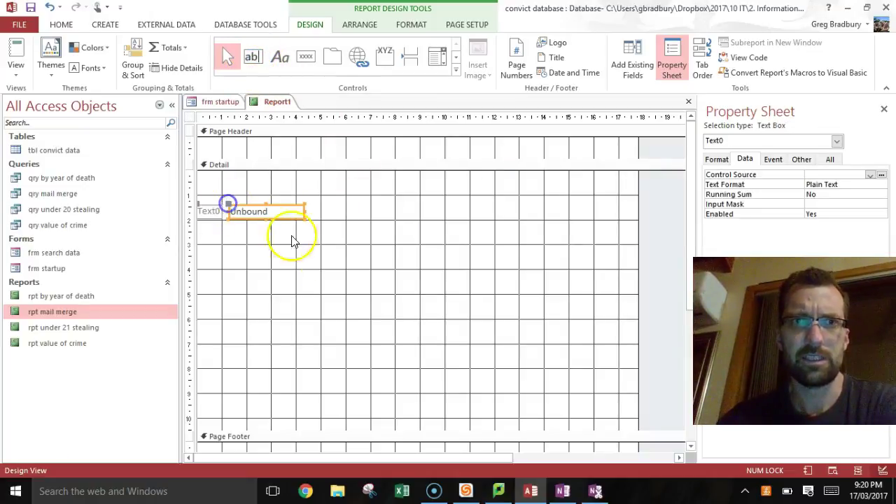
drag(230, 206, 348, 206)
shift+click(205, 207)
drag(200, 207, 269, 209)
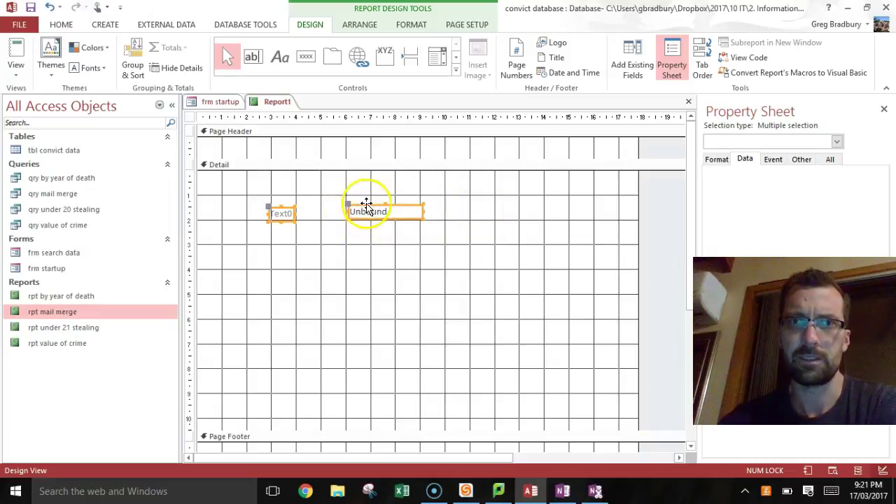
key(Delete)
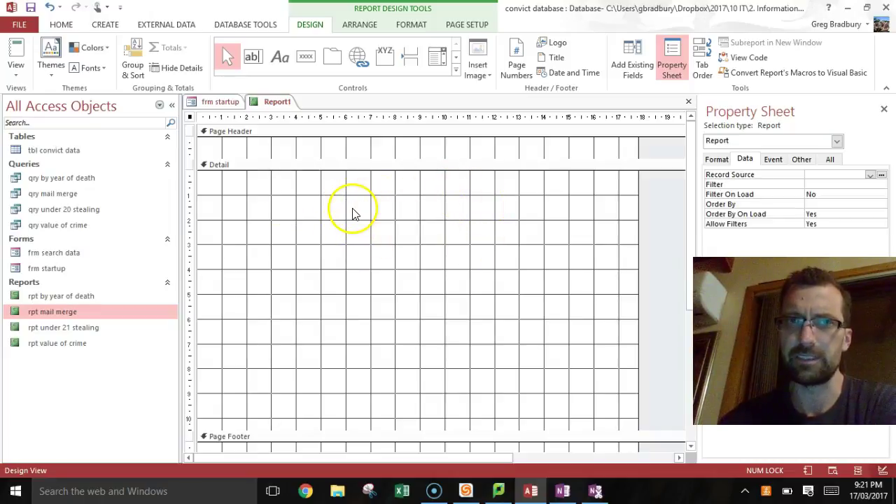
Step: Display the properties of the whole report instead of those of the Detail section
click(380, 166)
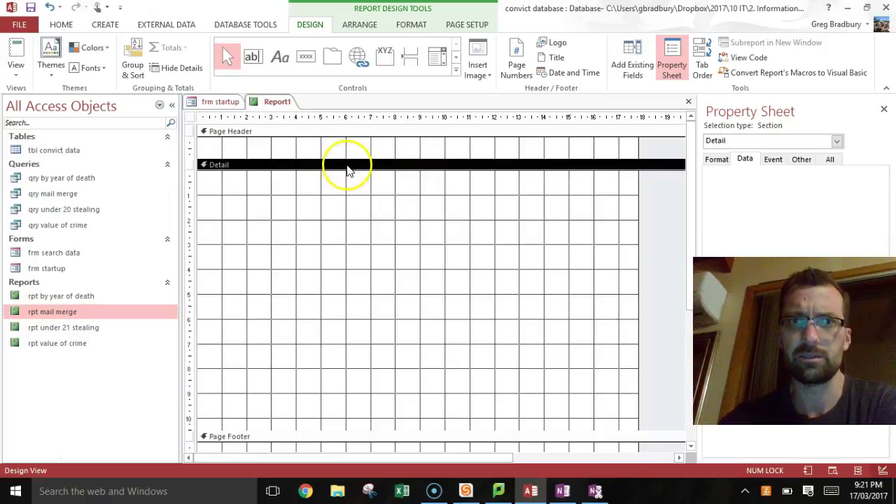
right_click(358, 169)
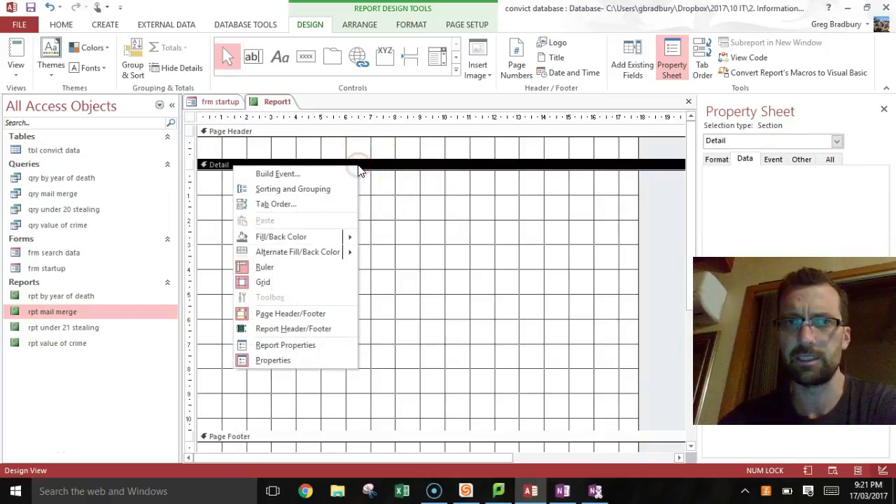
click(302, 346)
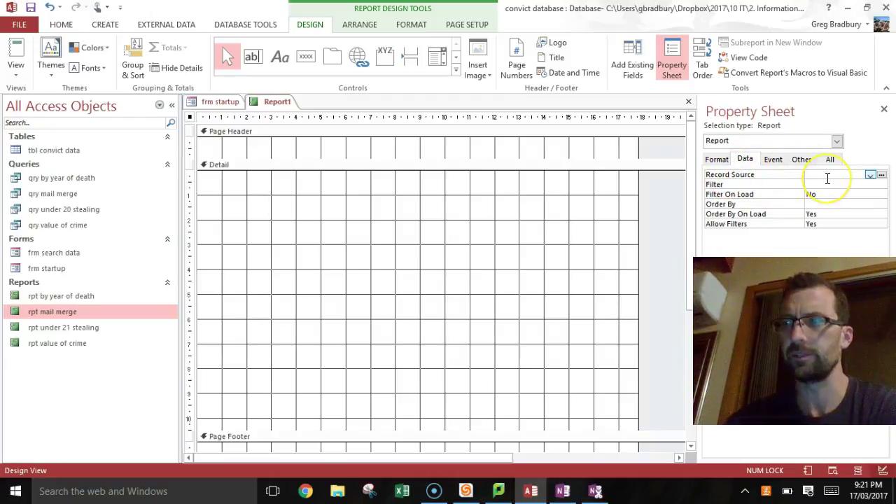
click(882, 176)
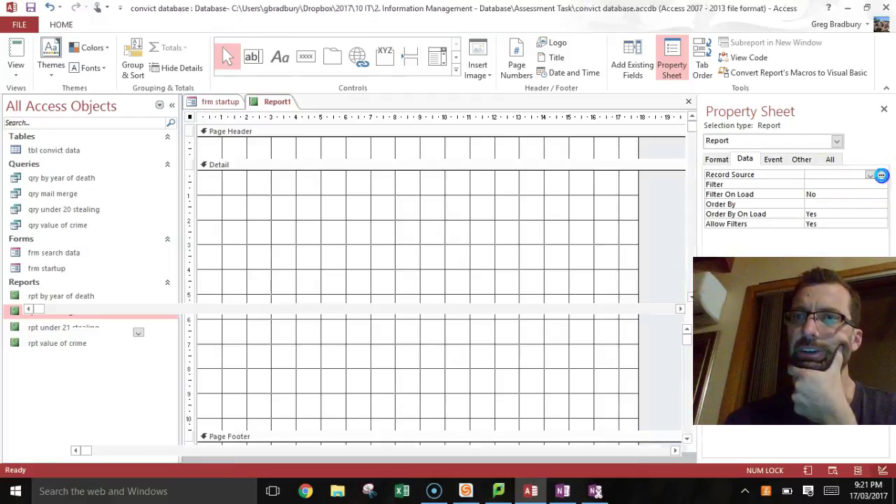
click(530, 460)
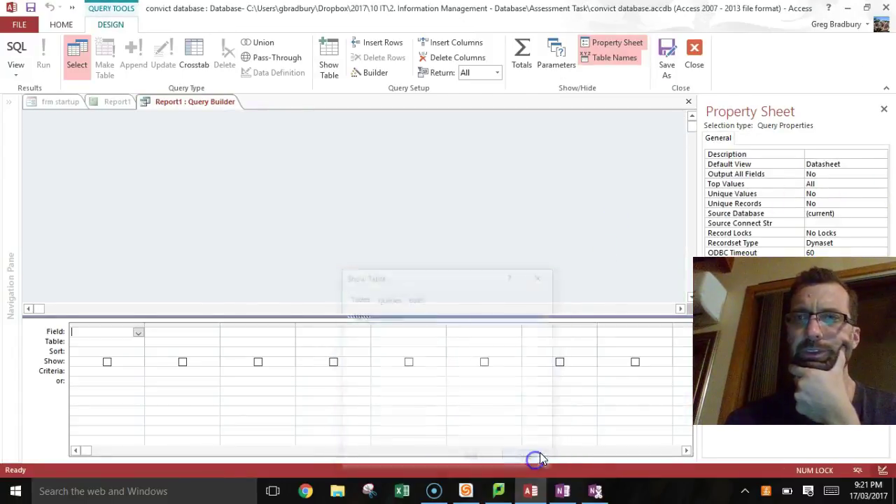
right_click(201, 108)
click(234, 126)
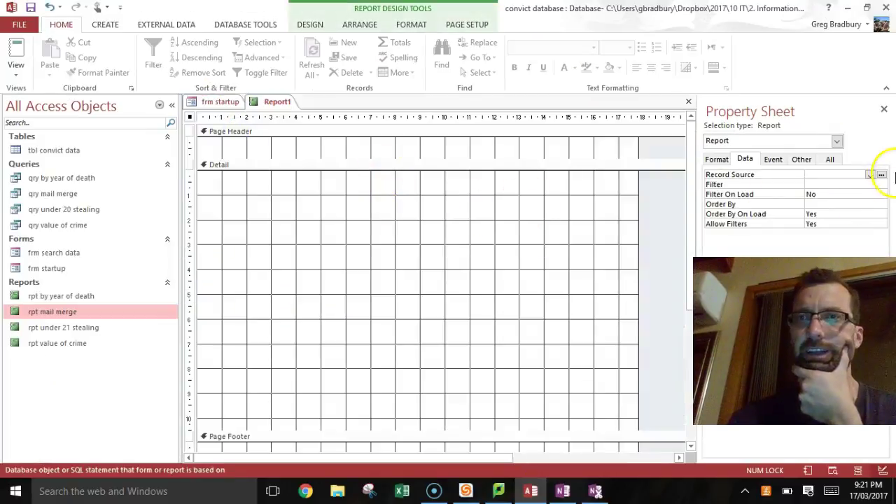
Step: Set the report's Record Source to qry mail merge
click(870, 176)
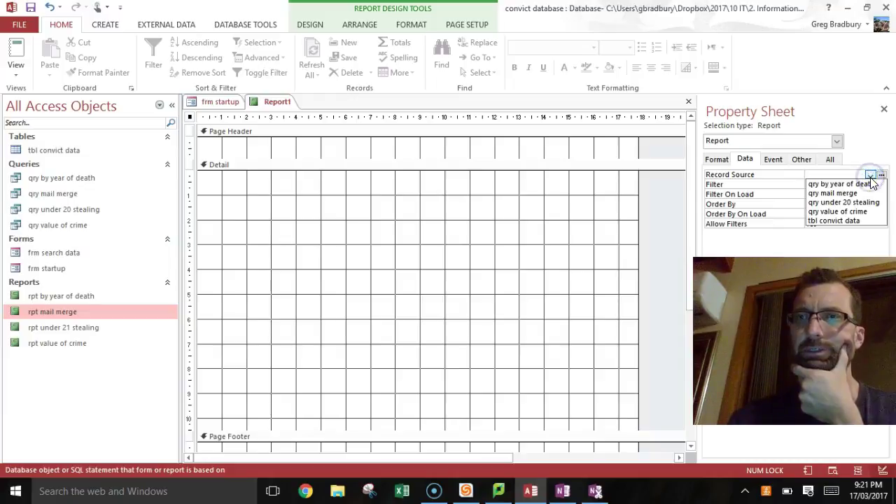
click(798, 183)
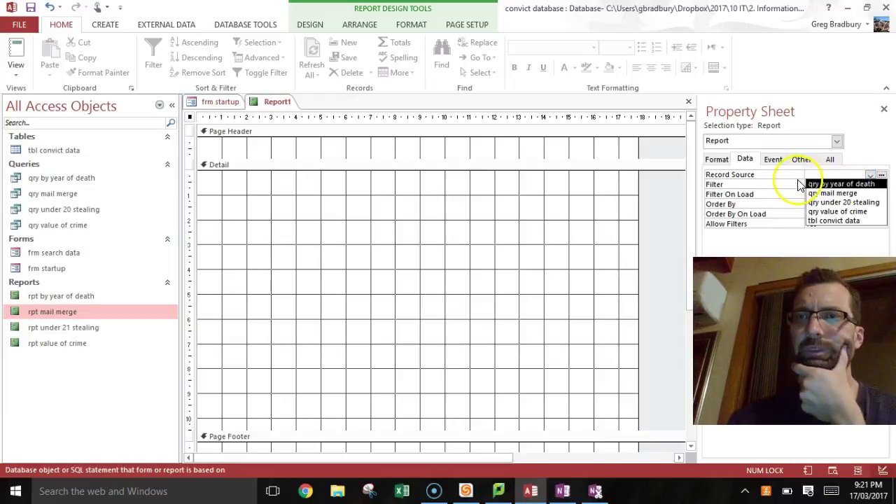
click(837, 194)
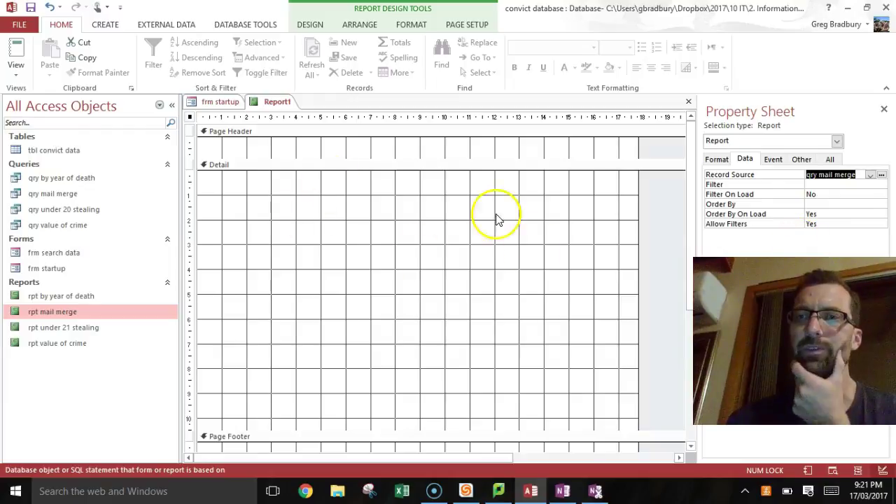
Step: Add a text box near the start of the Detail section, separate it from its label, and make the label read "dear reasearchers,"
click(273, 198)
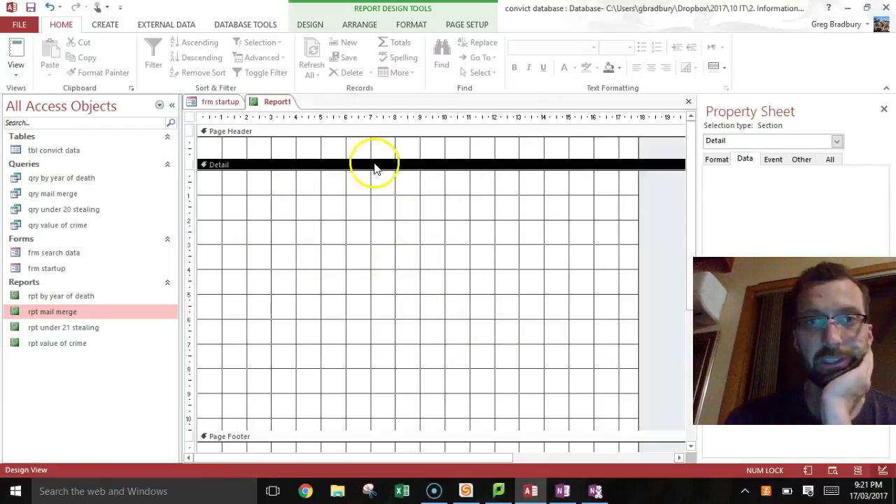
click(272, 254)
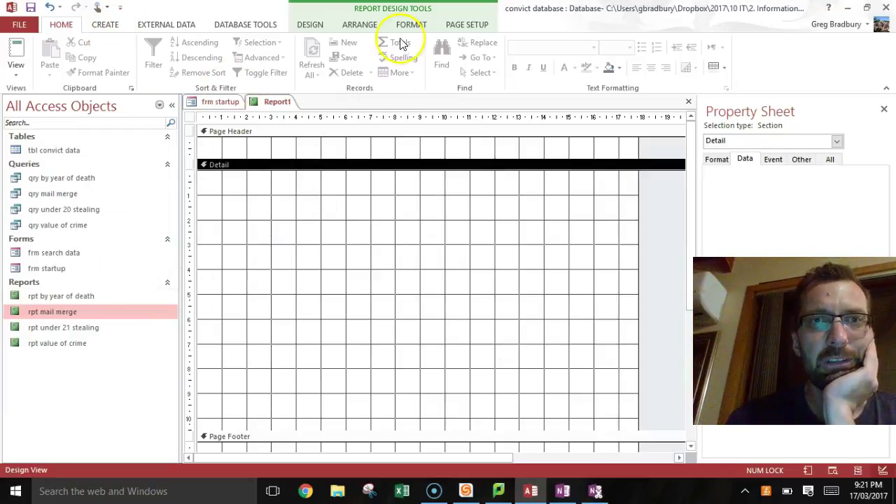
click(310, 25)
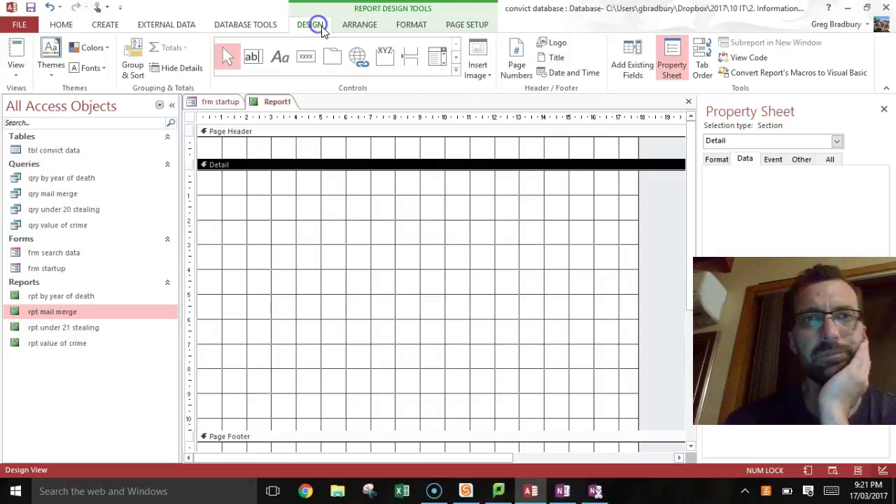
click(252, 57)
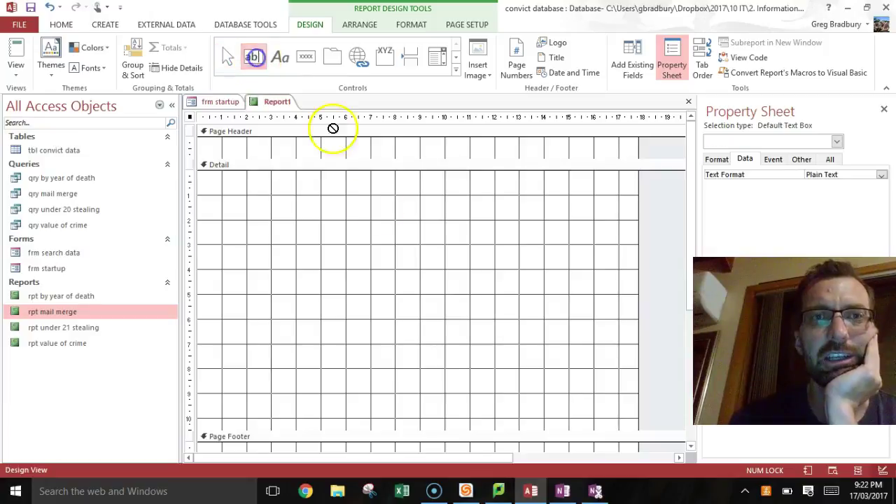
click(223, 199)
drag(220, 196, 322, 199)
click(212, 204)
drag(200, 199, 221, 198)
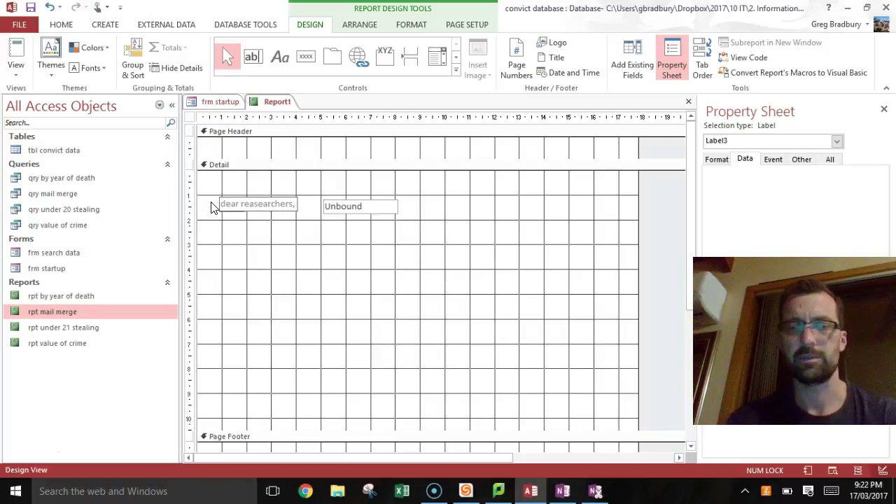
Step: Move the unbound text box up close beside the "dear reasearchers," label in the Detail section
click(280, 216)
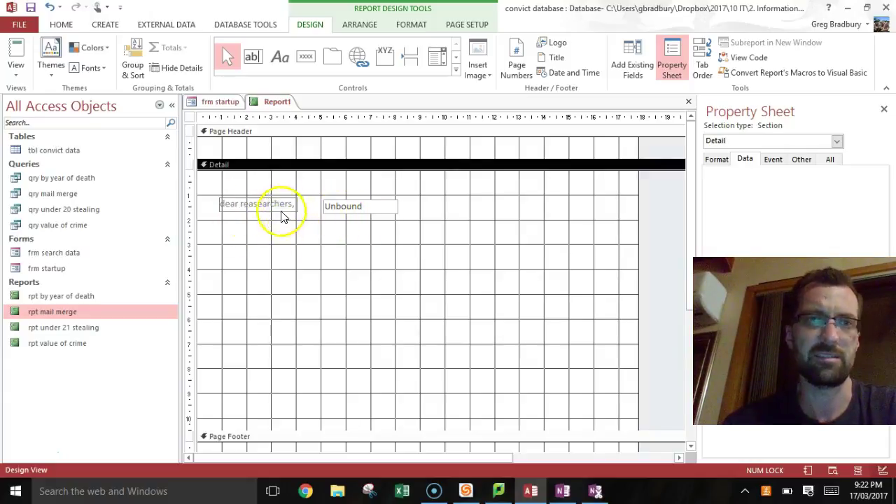
click(343, 210)
drag(324, 203, 305, 200)
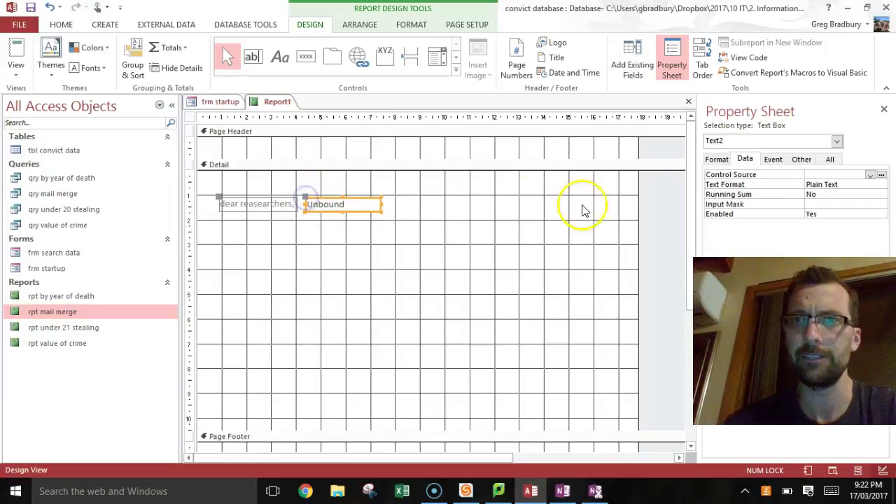
Step: Set the unbound text box's Control Source to full name and widen the box to about 5.6 cm
click(718, 165)
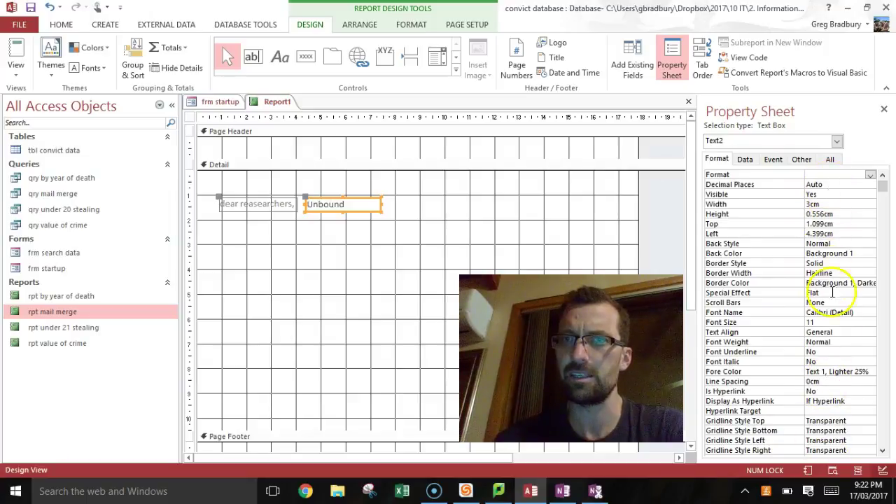
scroll(832, 293, down, 3)
scroll(839, 391, up, 3)
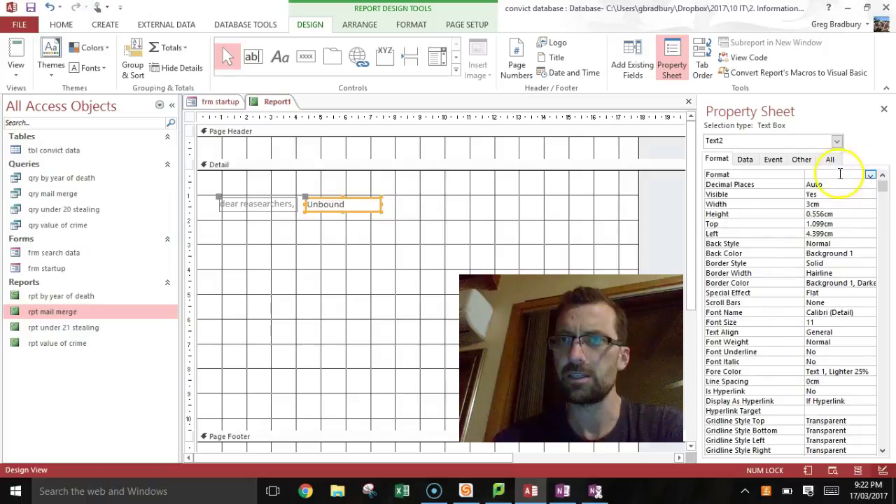
click(744, 161)
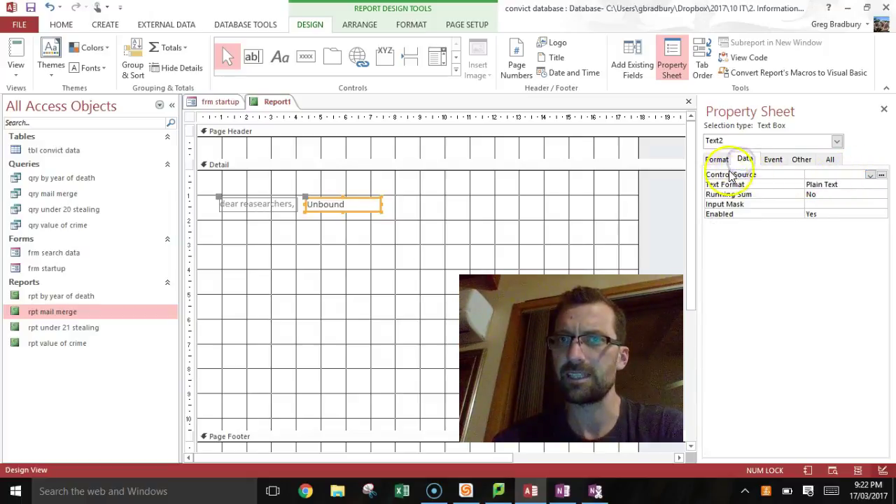
click(414, 201)
click(357, 209)
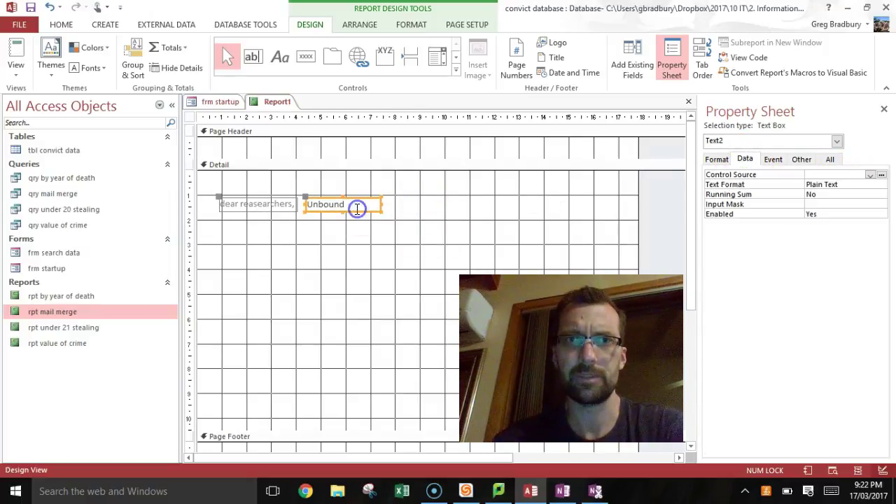
click(306, 197)
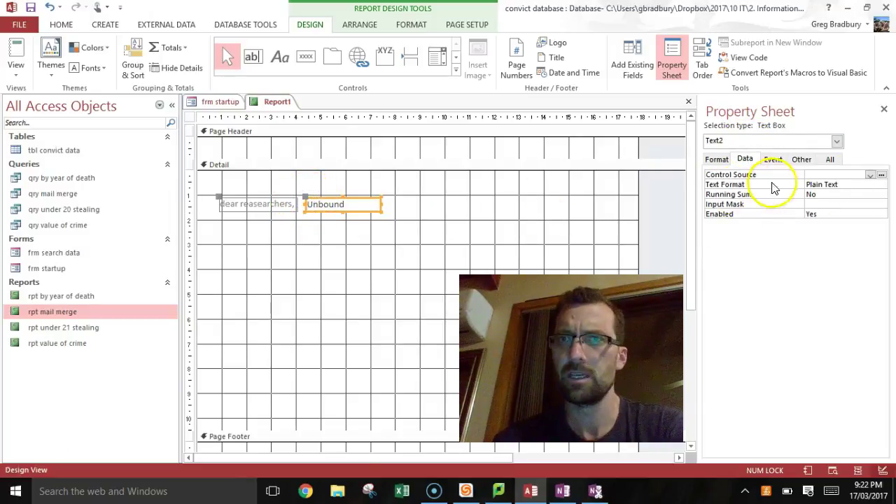
click(870, 176)
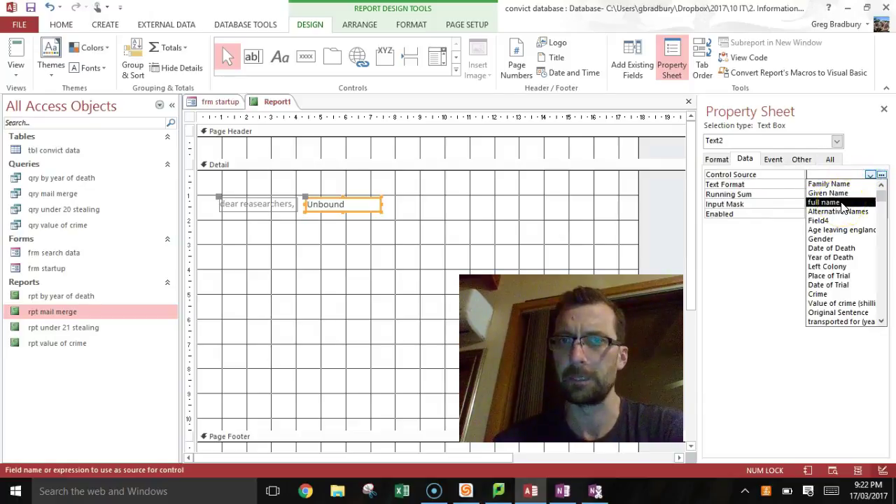
click(829, 203)
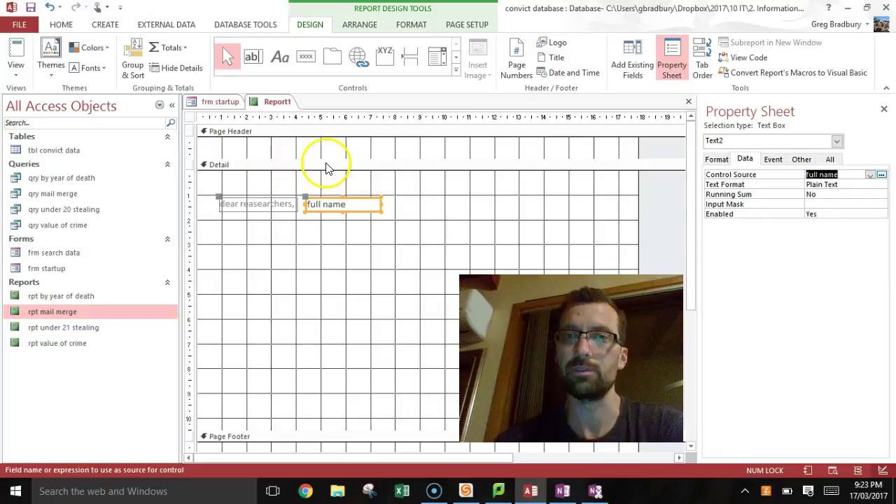
drag(381, 204, 446, 204)
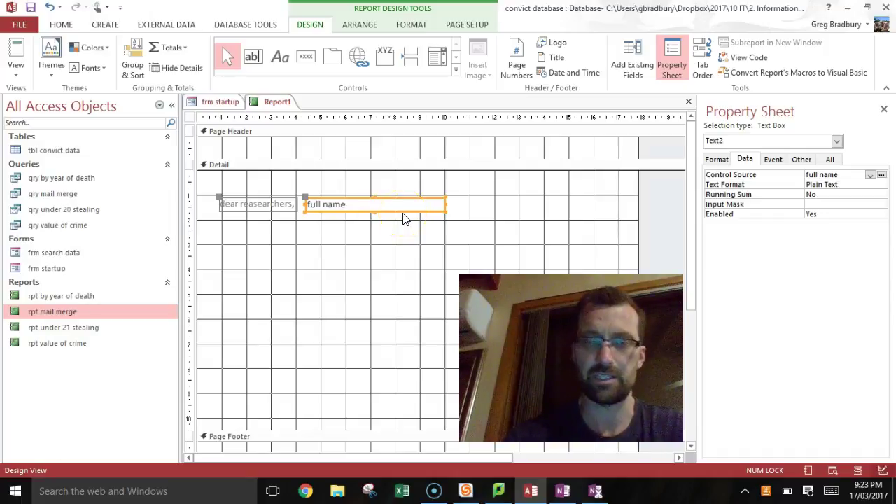
Step: Display the report in Report View and look through the salutation lines of several records
click(18, 52)
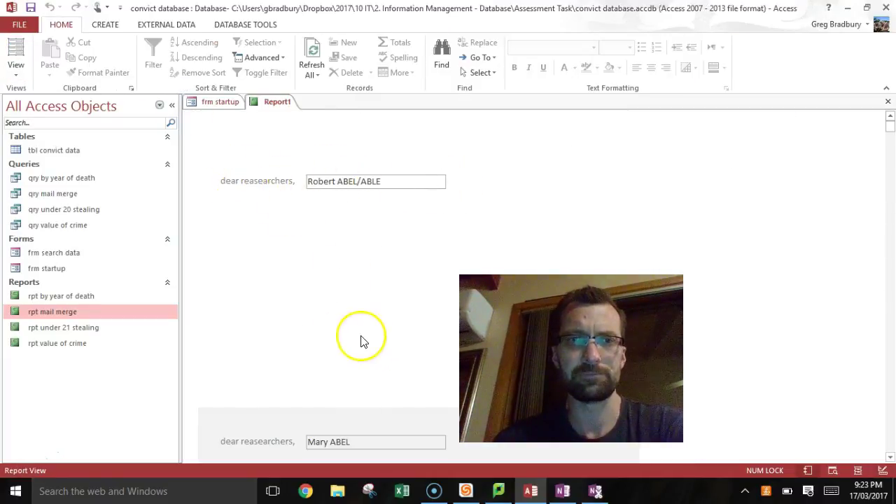
scroll(364, 264, down, 5)
scroll(364, 264, up, 5)
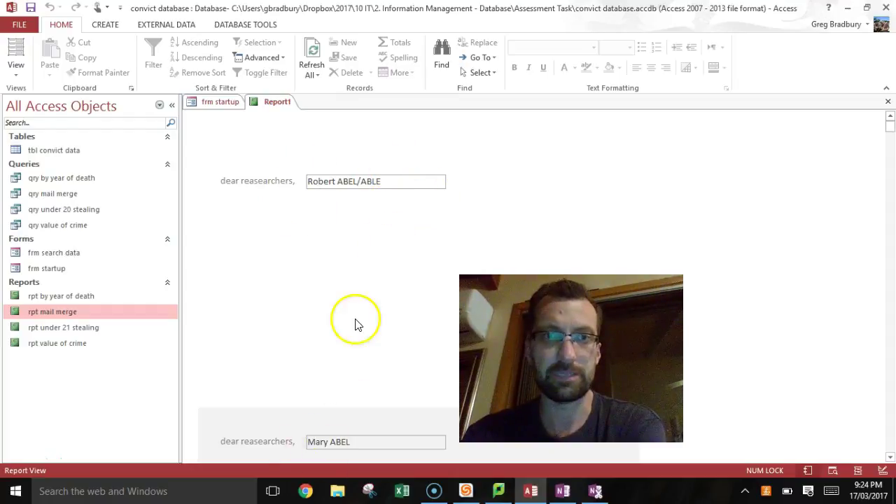
scroll(355, 308, down, 8)
scroll(361, 301, down, 3)
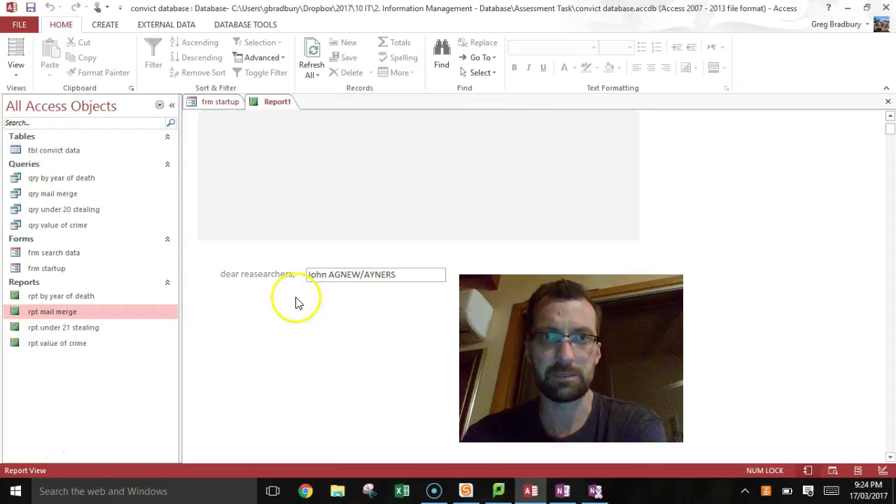
scroll(329, 294, down, 3)
scroll(350, 284, up, 12)
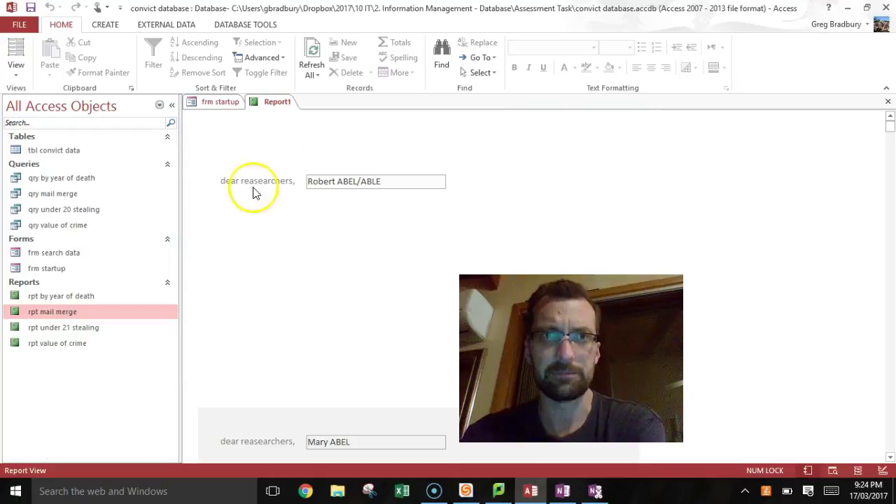
Step: Return to Design View and set the full name text box's Border Style to Transparent
click(16, 70)
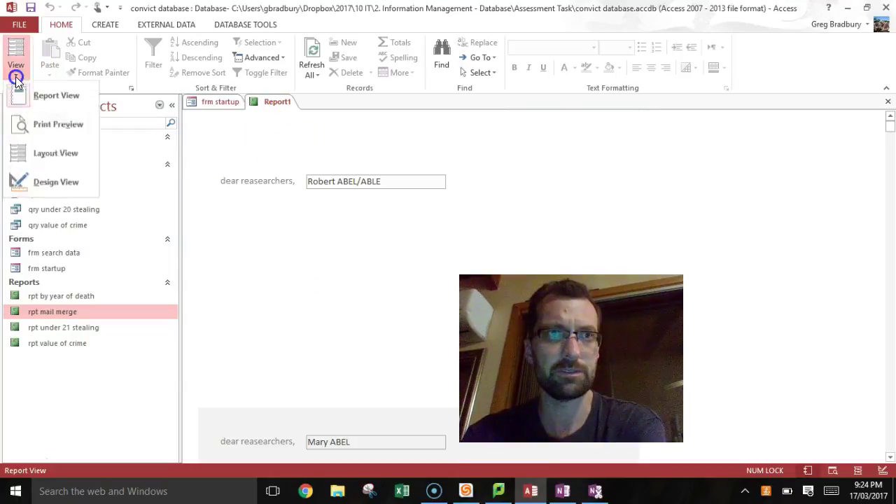
click(51, 187)
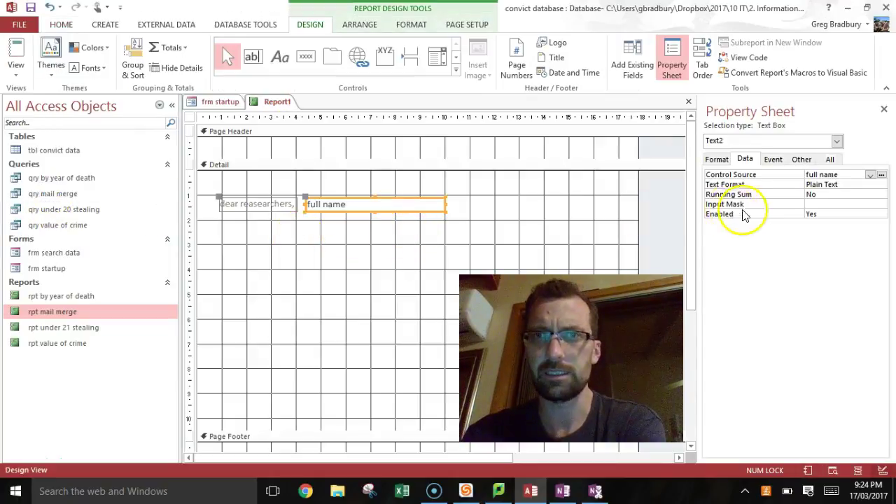
click(830, 158)
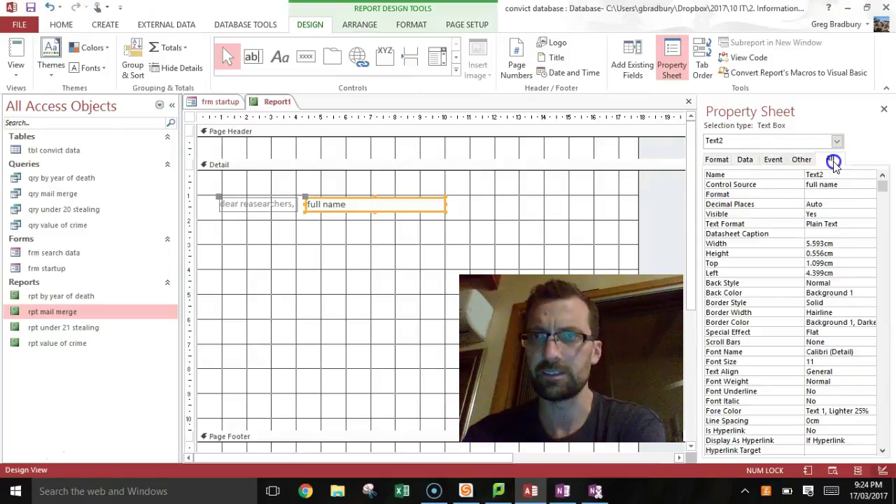
scroll(845, 389, down, 1)
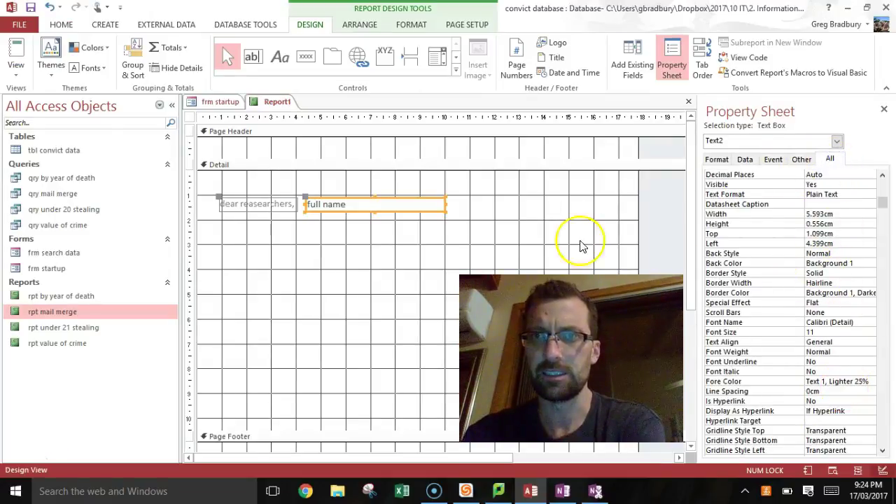
click(841, 275)
click(870, 273)
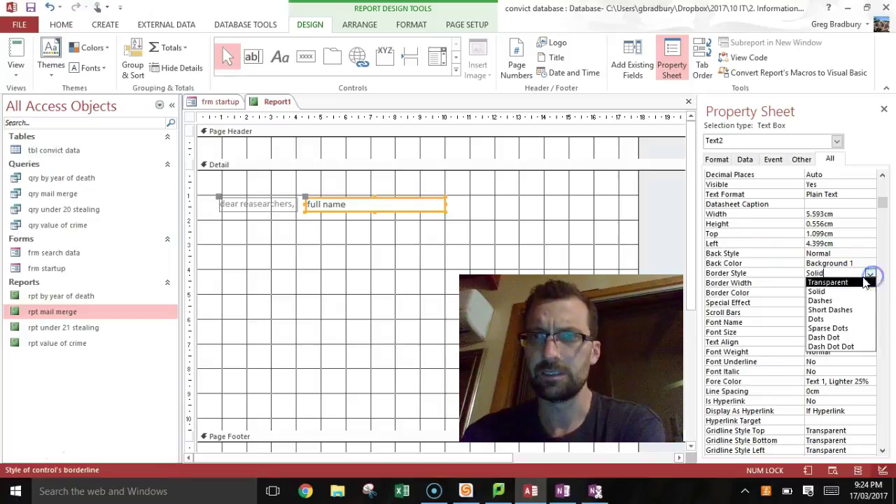
click(840, 283)
click(274, 257)
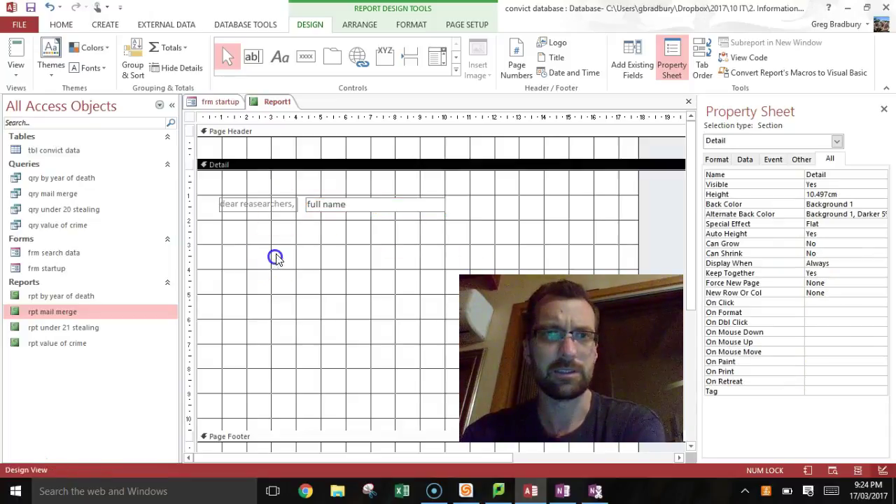
Step: Check the look of the full name text box in Report View, then return to Design View
click(17, 60)
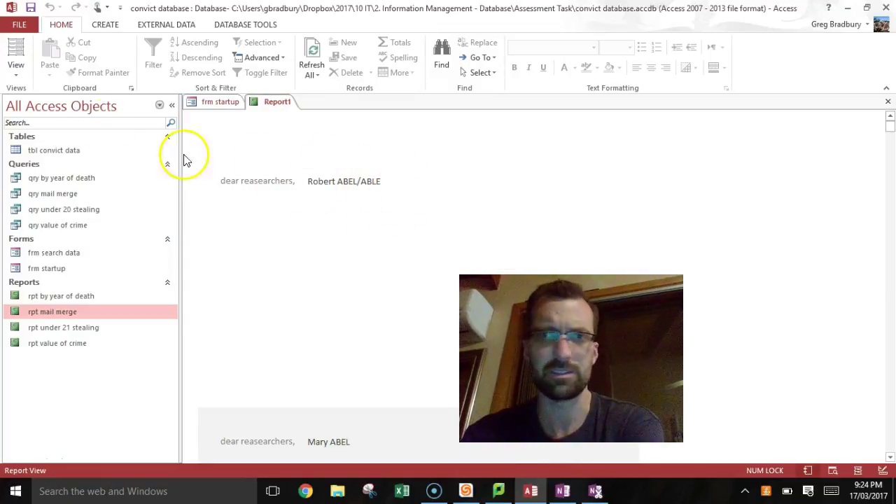
click(20, 80)
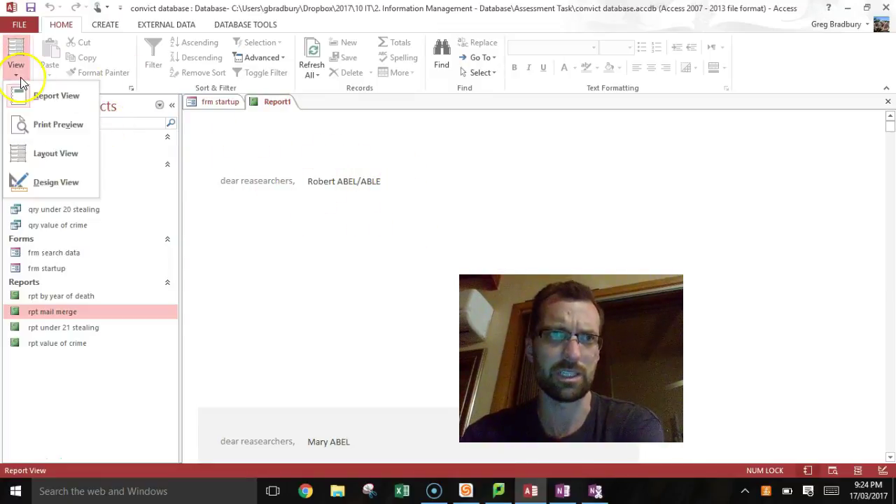
click(38, 182)
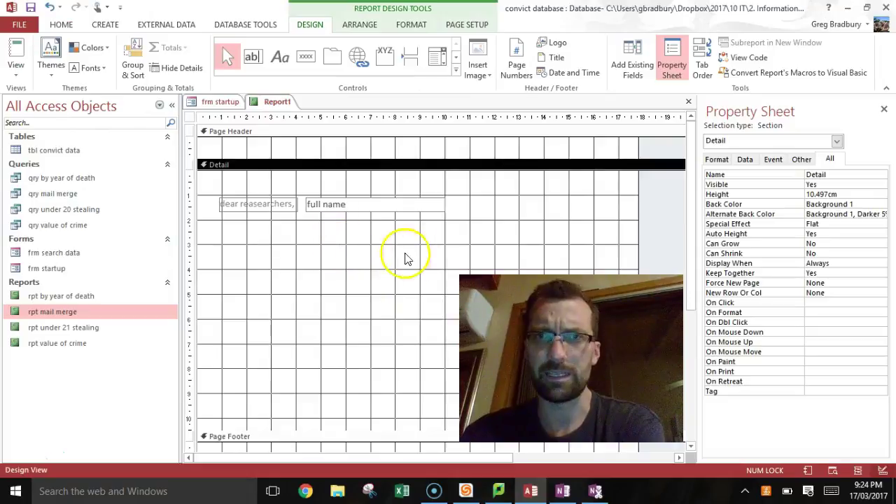
Step: Examine in Print Preview how the letters fall on the pages, view the print options without printing, and close the preview
click(15, 55)
click(16, 74)
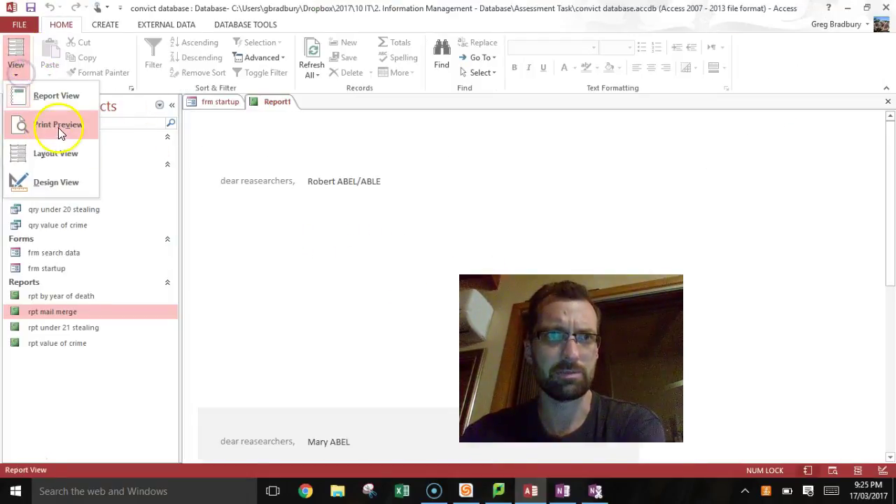
click(58, 125)
scroll(326, 266, down, 10)
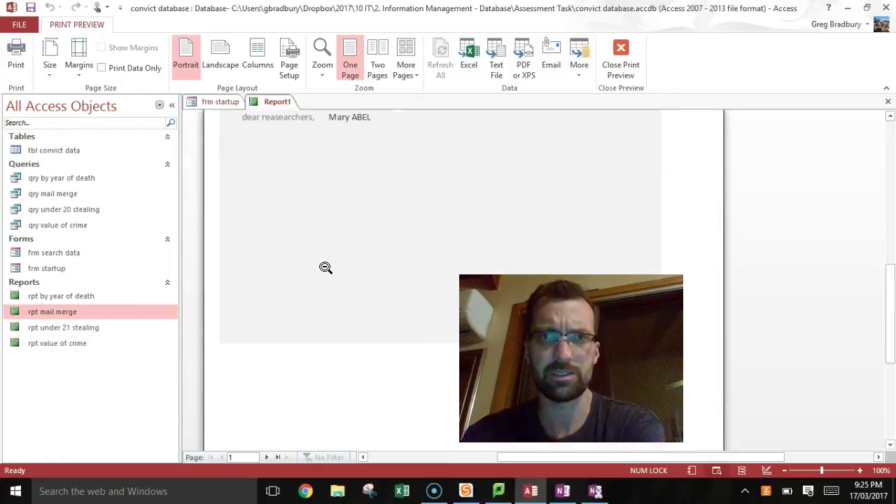
scroll(326, 267, down, 3)
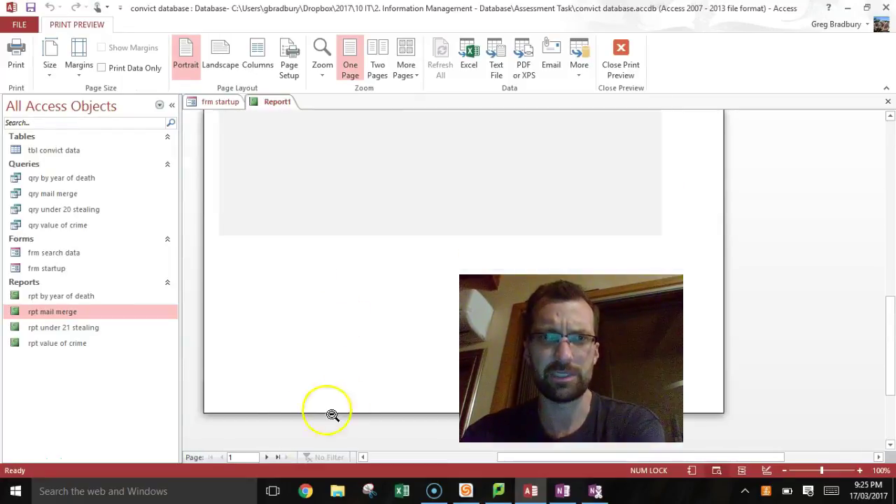
scroll(350, 344, up, 5)
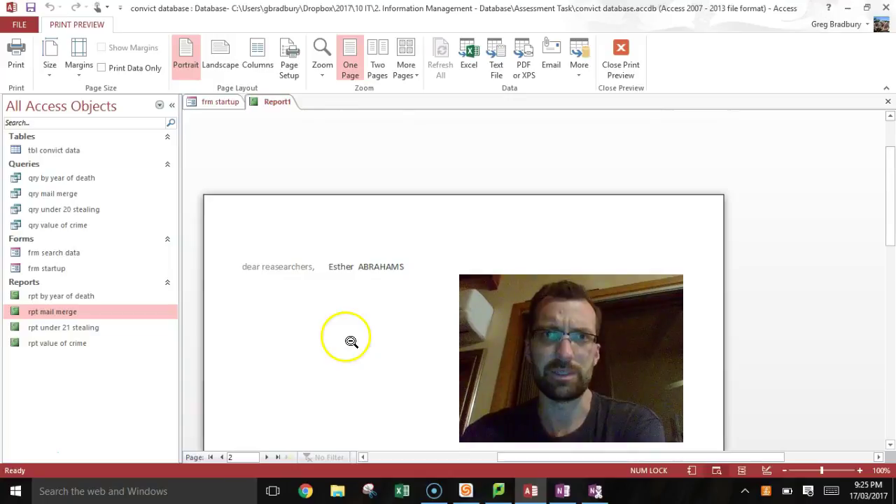
click(21, 59)
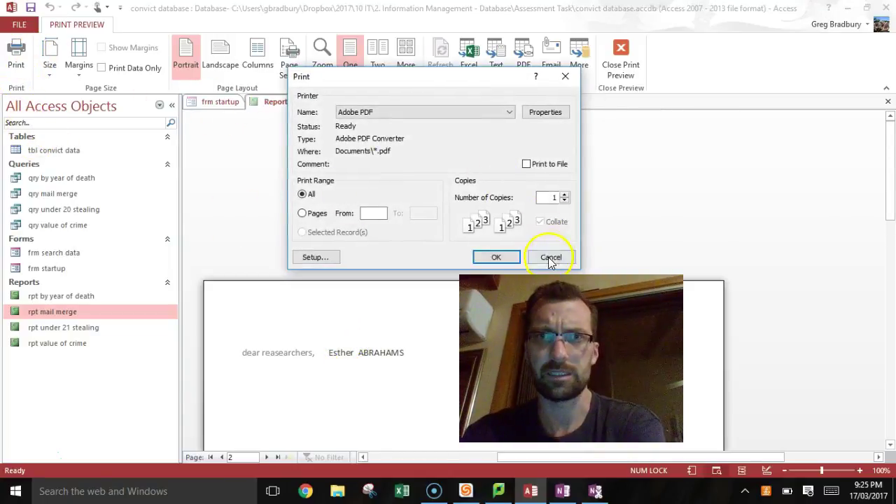
click(549, 256)
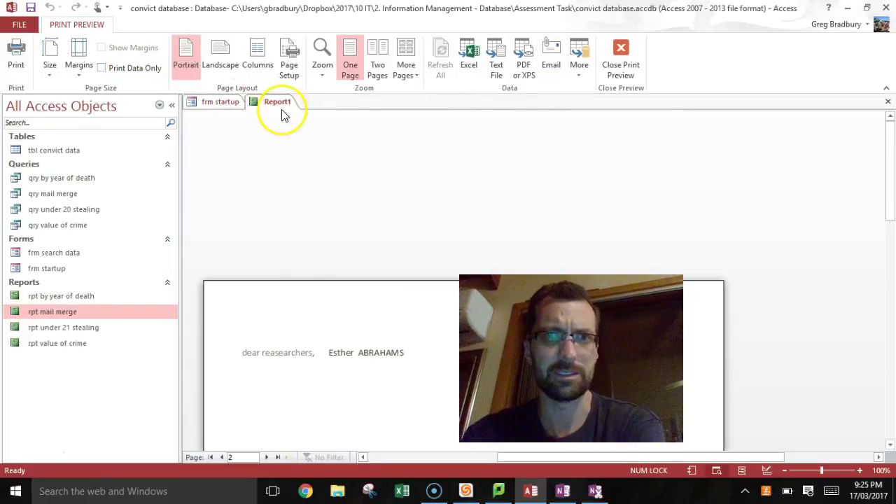
click(622, 57)
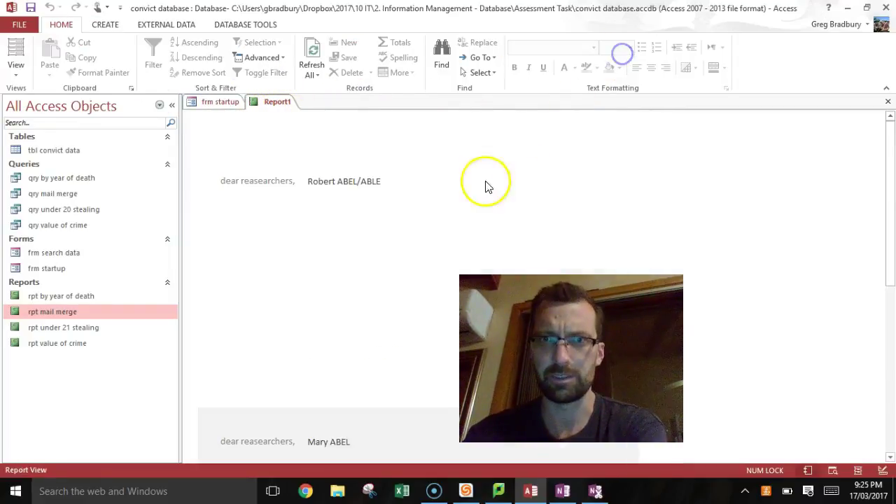
Step: In Design View, set the Detail section's Force New Page property to After Section
click(15, 73)
click(63, 183)
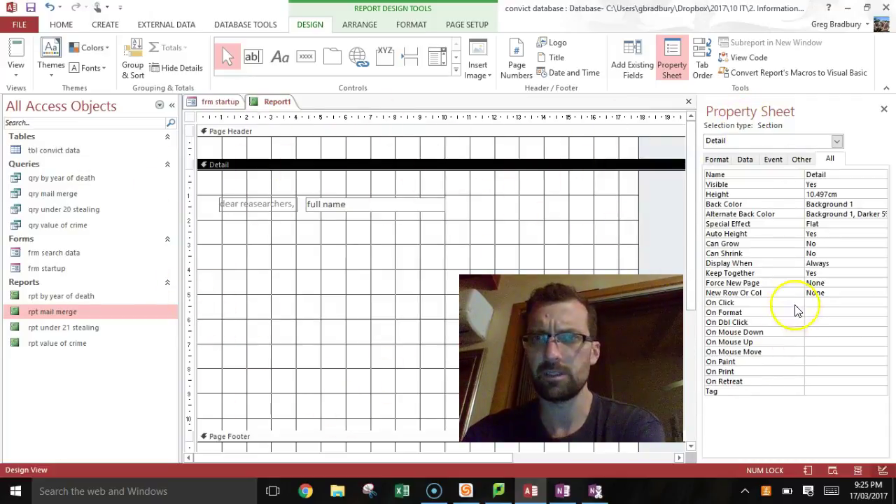
click(823, 283)
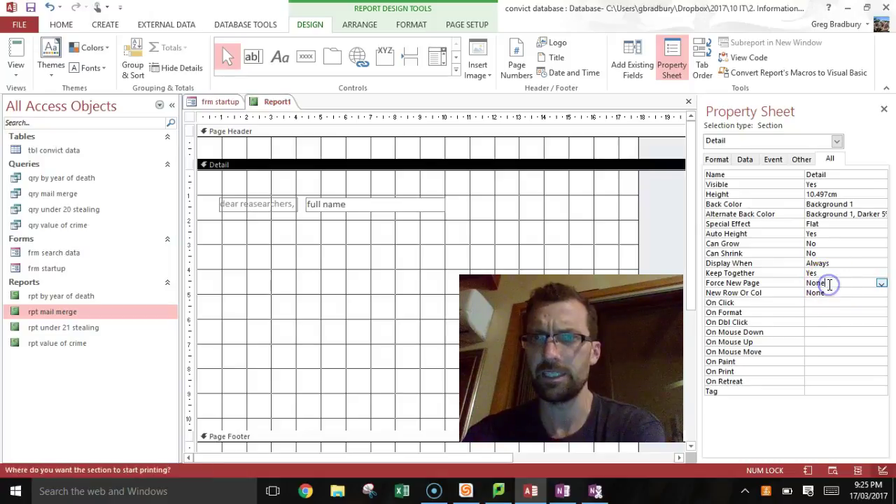
click(881, 284)
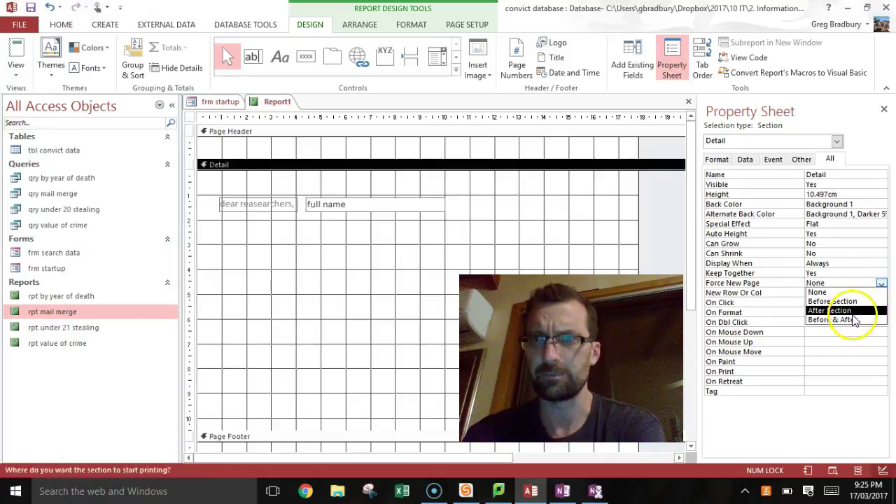
click(851, 311)
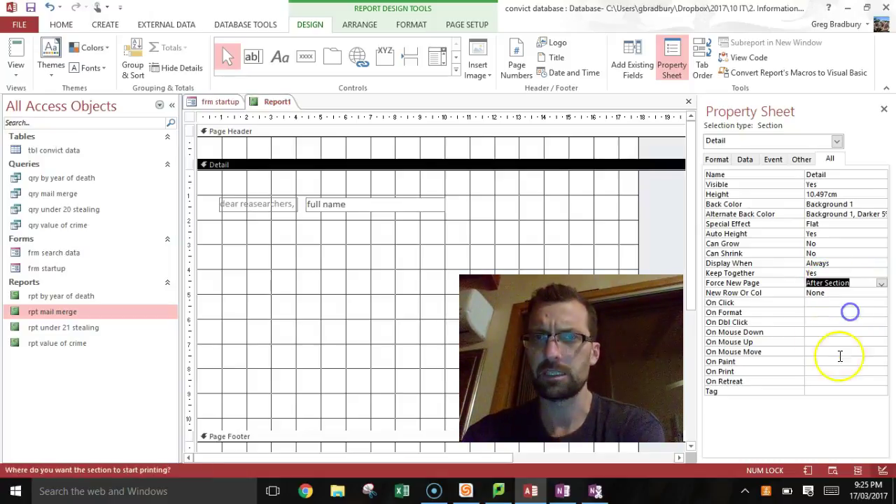
click(296, 280)
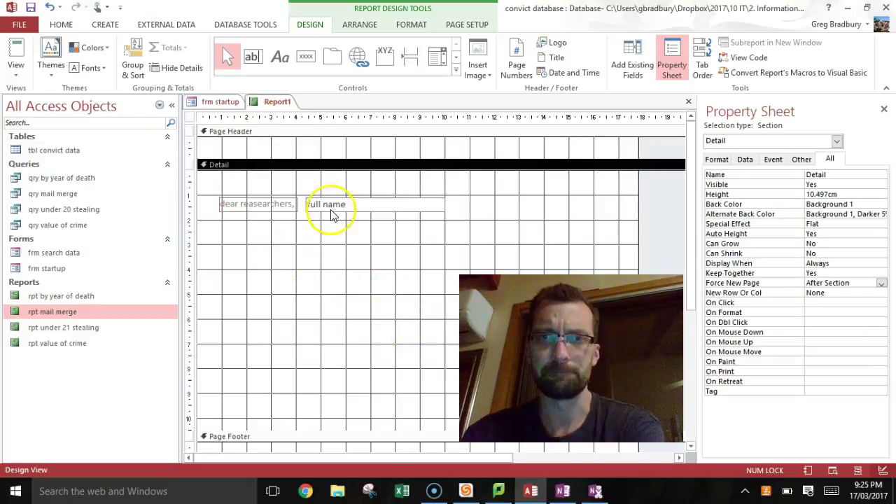
Step: Page through the report in Print Preview to check that each record's letter starts on its own page, and return to Design View
click(17, 75)
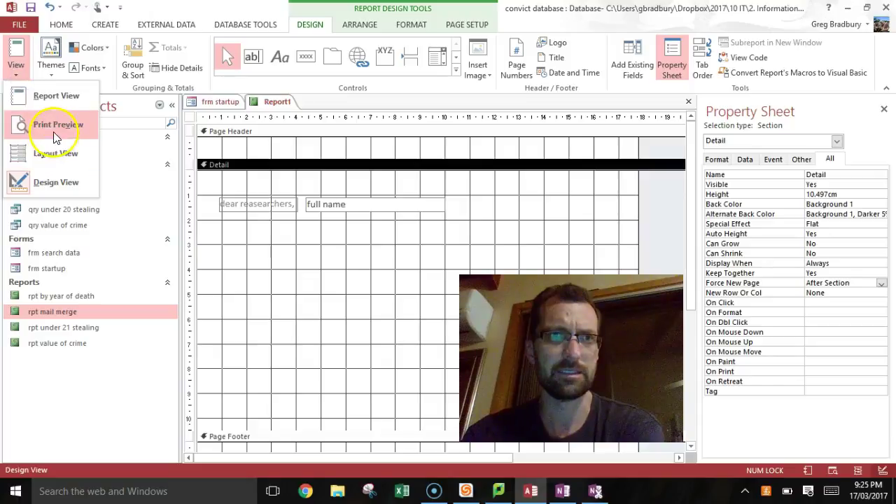
click(27, 124)
scroll(329, 291, down, 5)
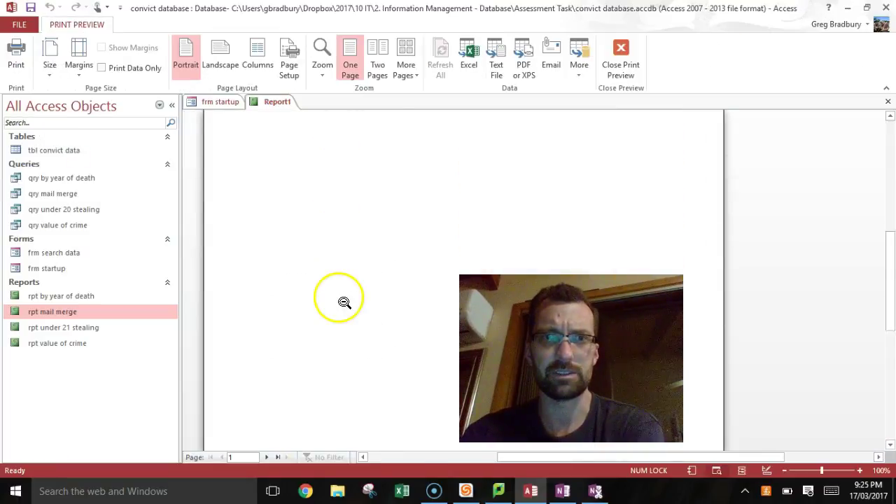
click(266, 457)
click(266, 457)
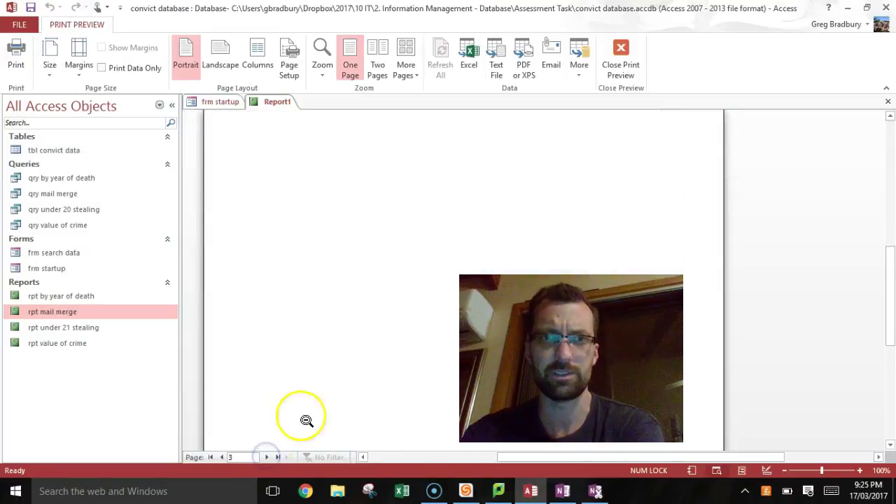
scroll(306, 334, up, 3)
scroll(306, 334, up, 3)
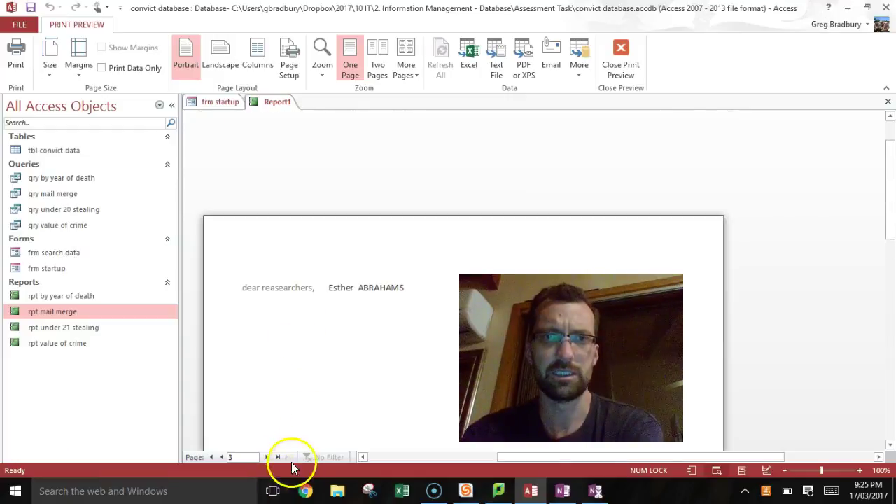
click(267, 457)
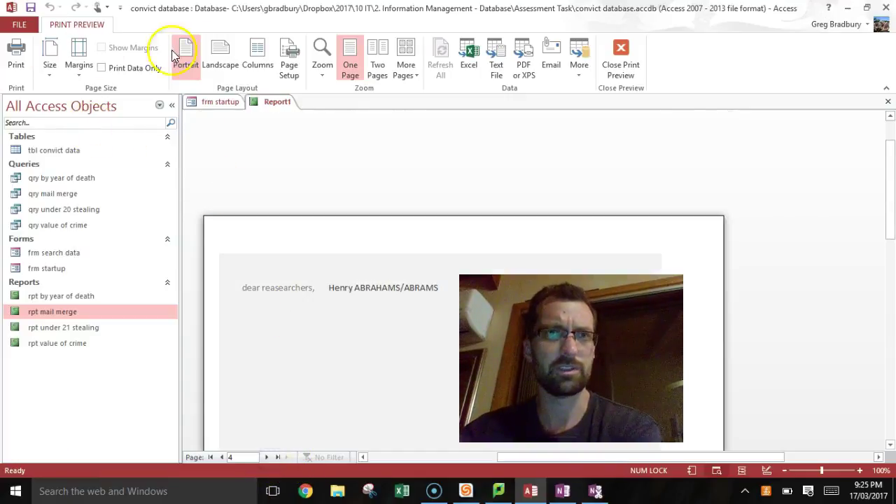
click(633, 63)
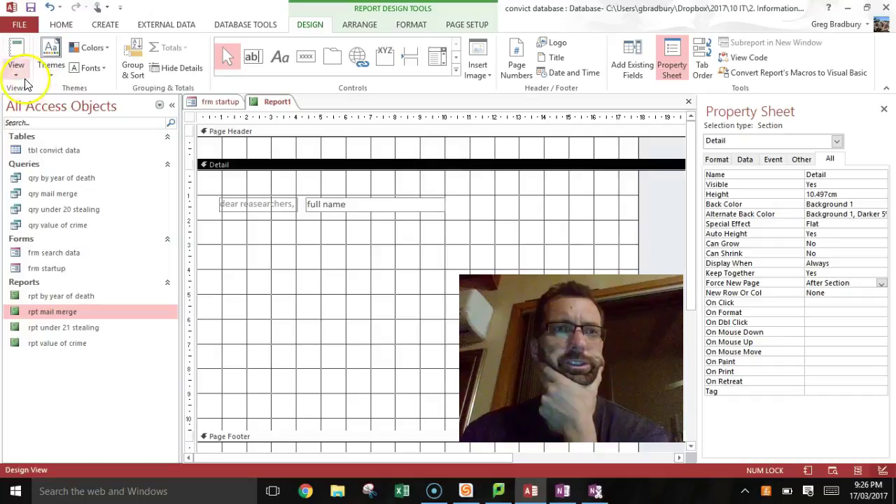
click(21, 77)
click(68, 187)
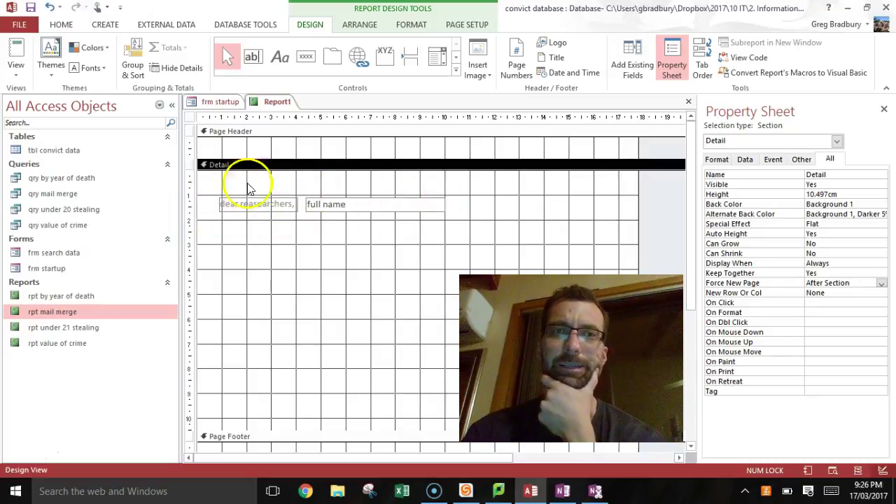
click(280, 58)
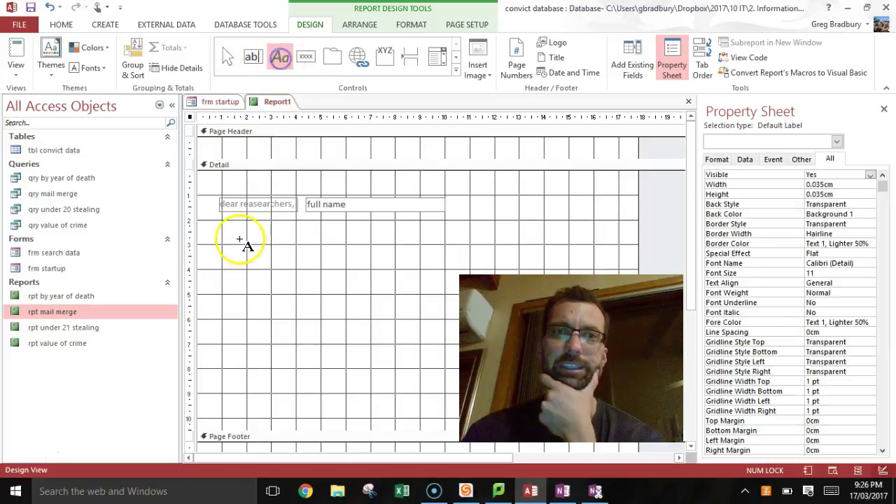
drag(219, 227, 499, 248)
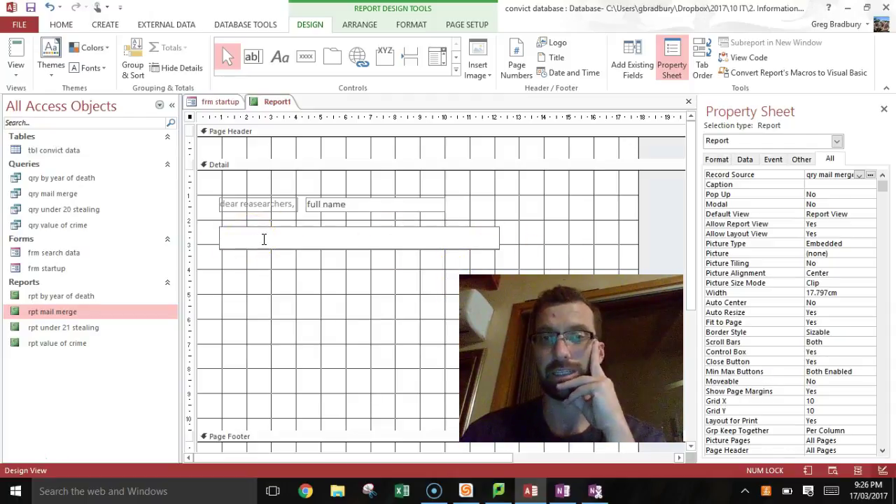
click(356, 205)
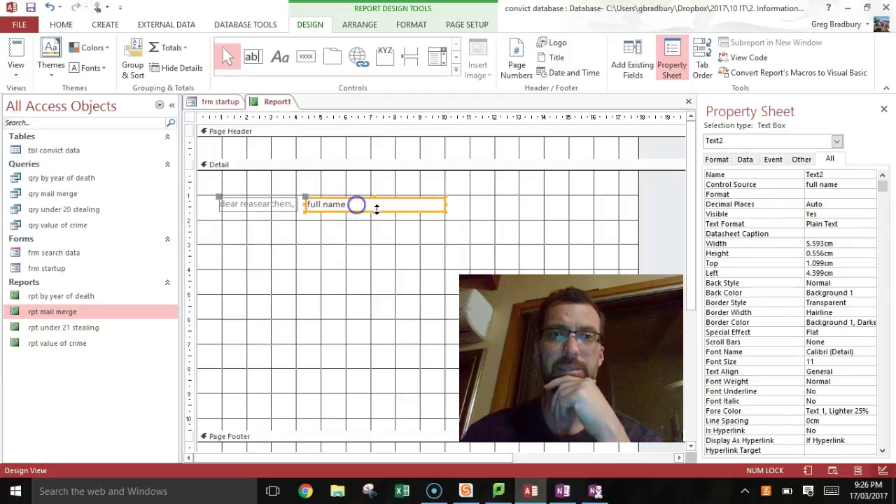
Step: Add a text box about 3.7 cm wide and 1 cm high below the salutation and delete its attached label
click(255, 59)
drag(237, 243, 328, 267)
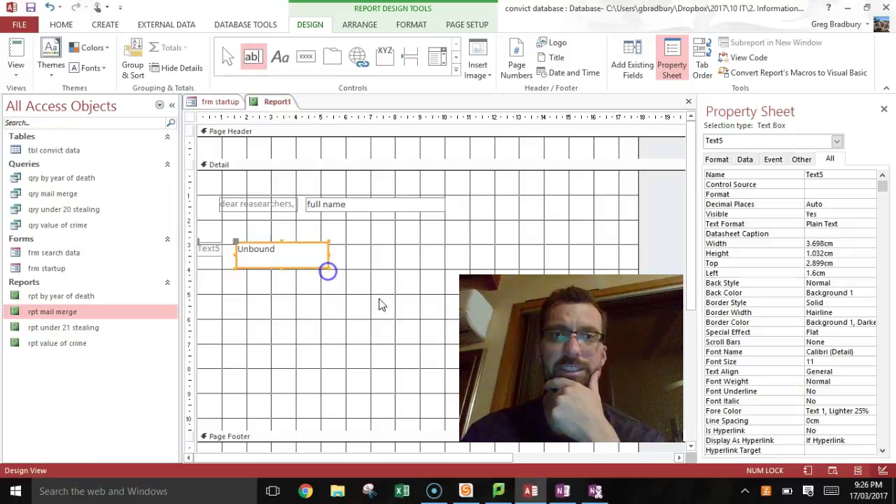
click(203, 250)
drag(201, 245, 215, 294)
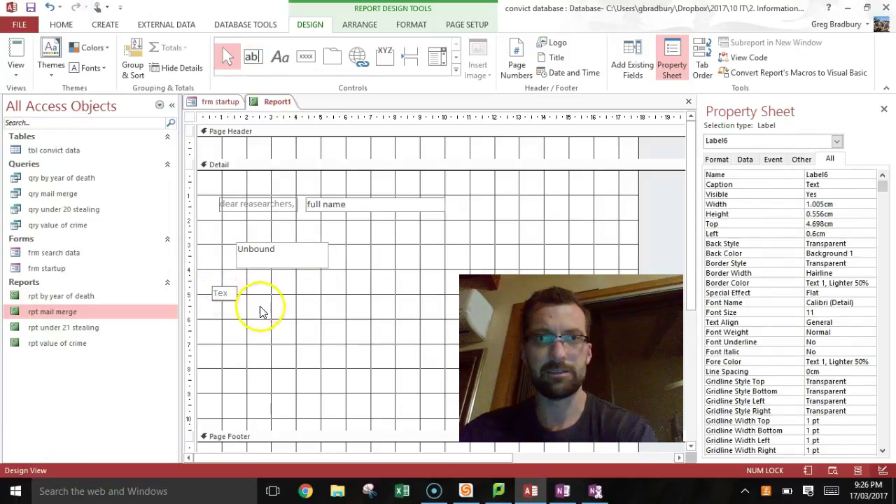
click(222, 288)
key(Delete)
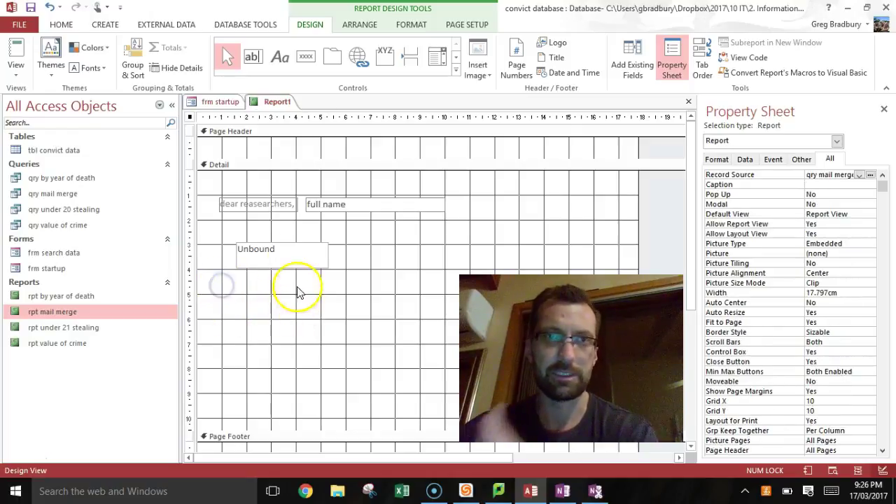
Step: View the fields available as Control Source for the new unbound text box without choosing one
click(267, 248)
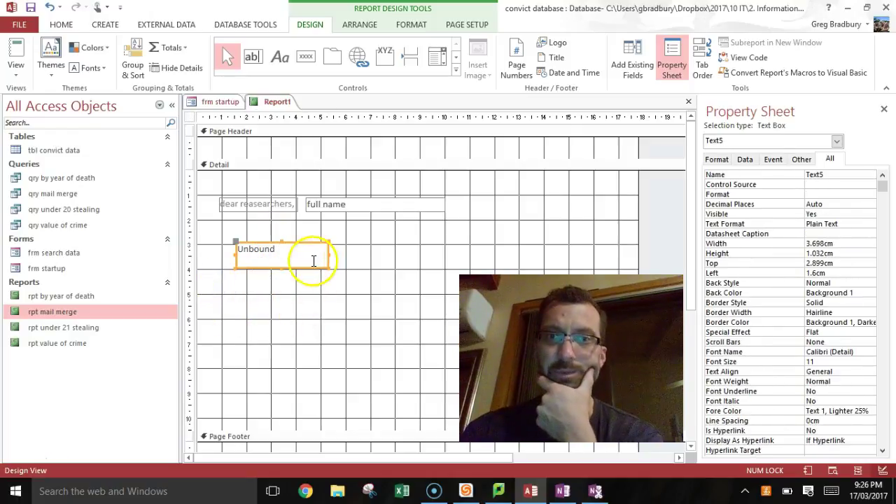
click(832, 174)
click(745, 159)
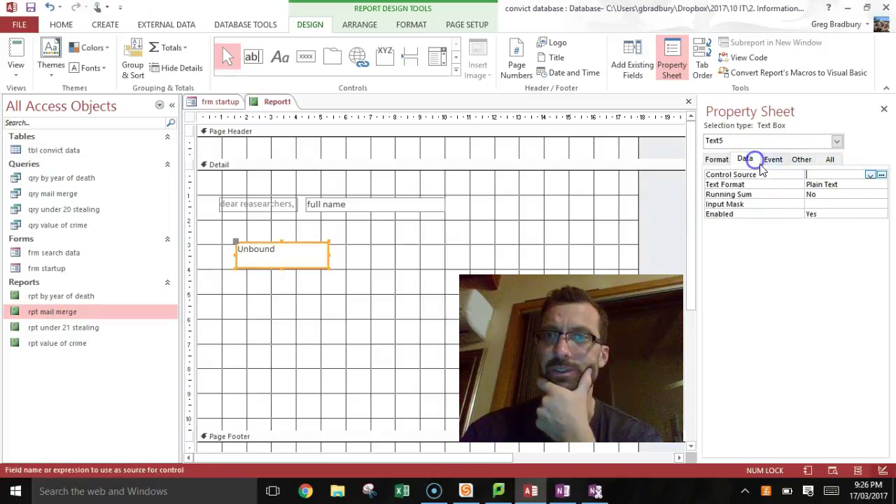
click(870, 175)
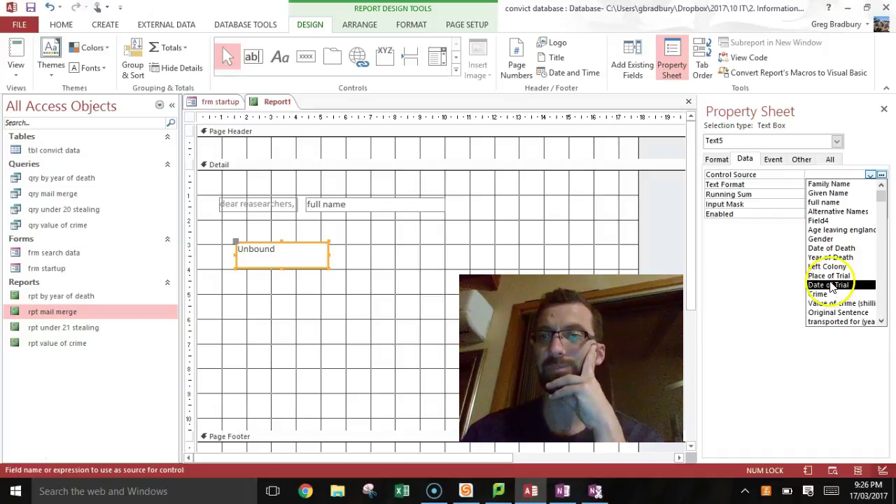
click(279, 104)
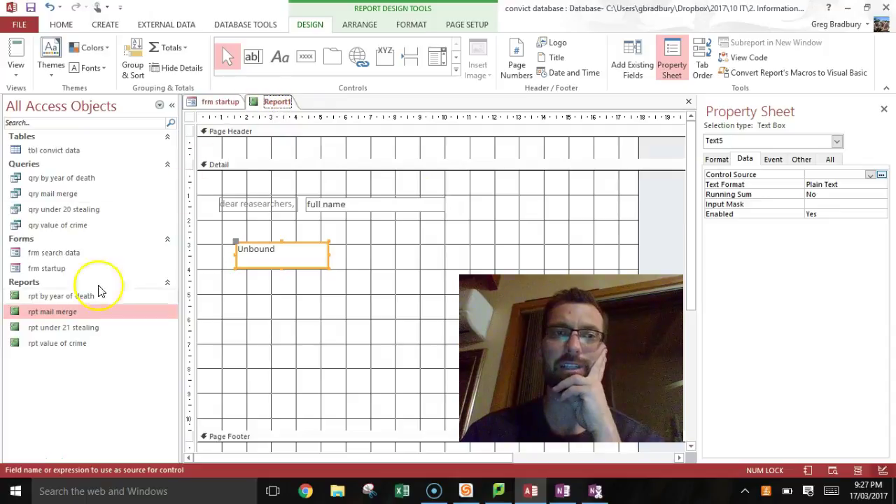
Step: Open the finished report rpt mail merge in Design View and examine how its labels and field text boxes are laid out
double_click(70, 314)
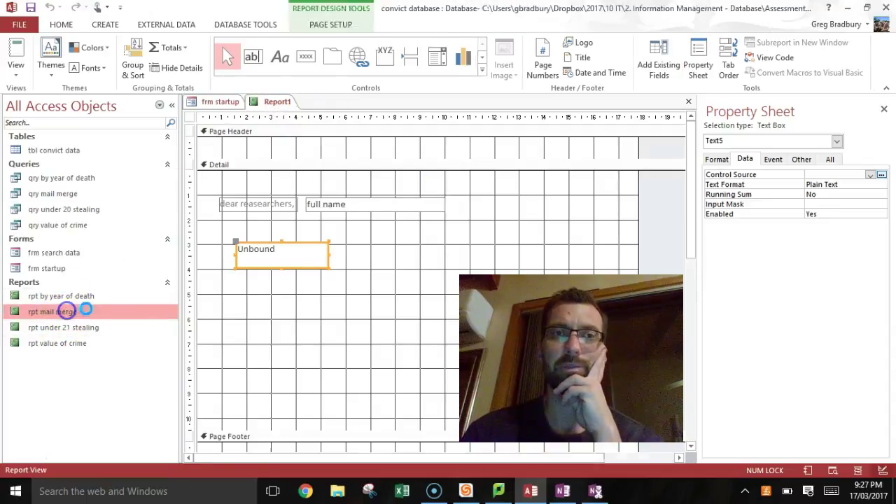
click(18, 73)
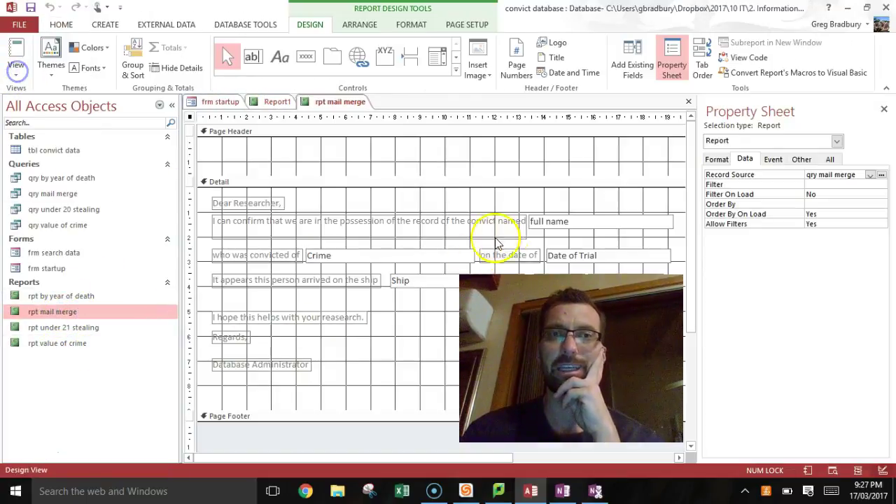
scroll(240, 200, down, 2)
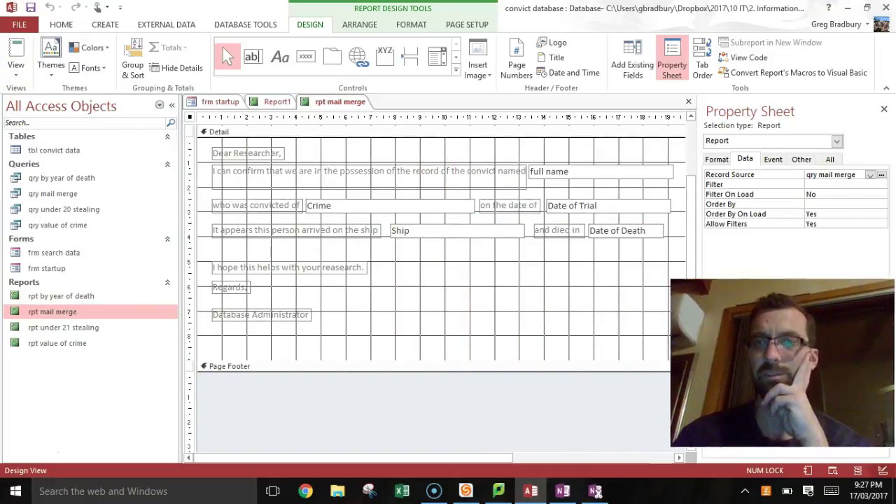
scroll(500, 280, up, 2)
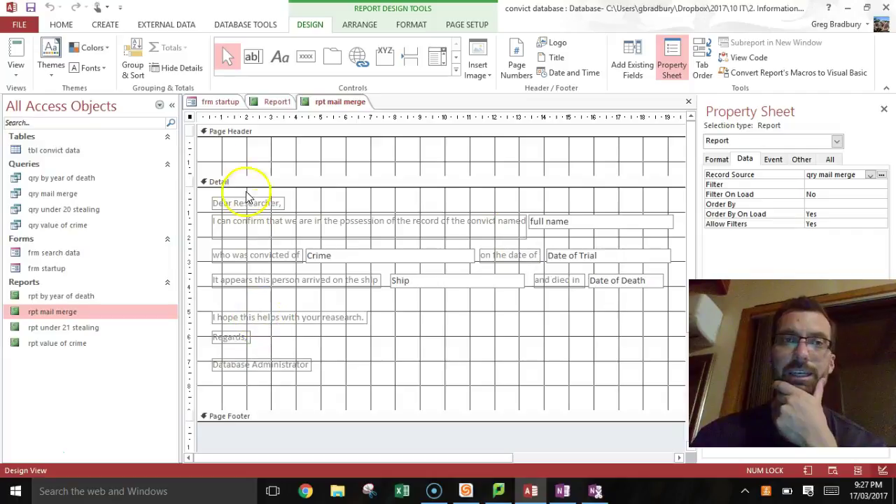
Step: Show rpt mail merge in Print Preview and examine the merged letters on pages 1 and 3
click(16, 74)
click(61, 123)
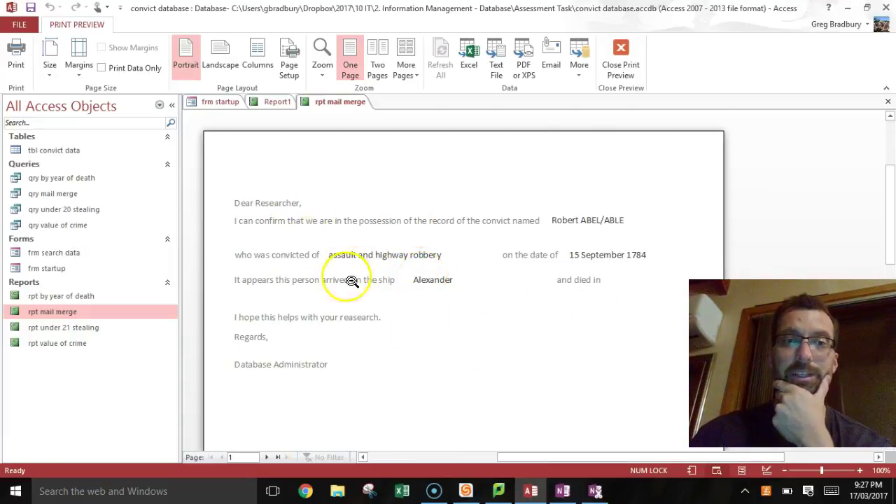
scroll(347, 276, down, 3)
click(270, 462)
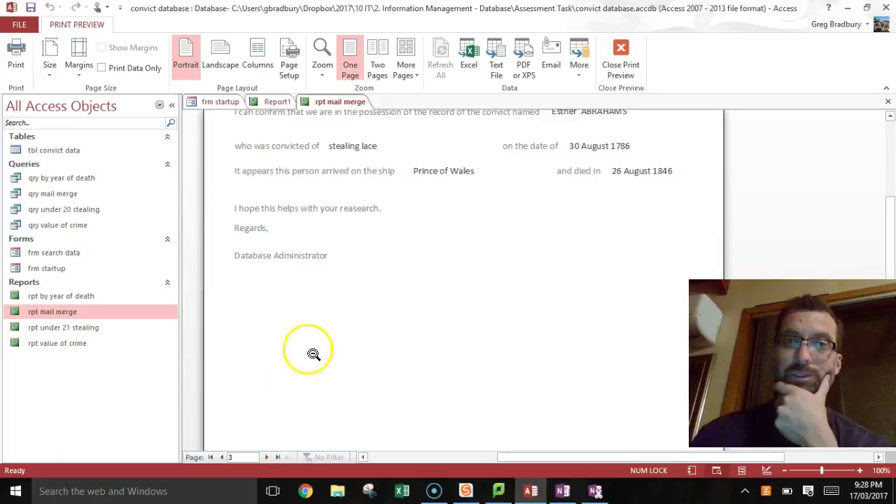
scroll(457, 177, up, 2)
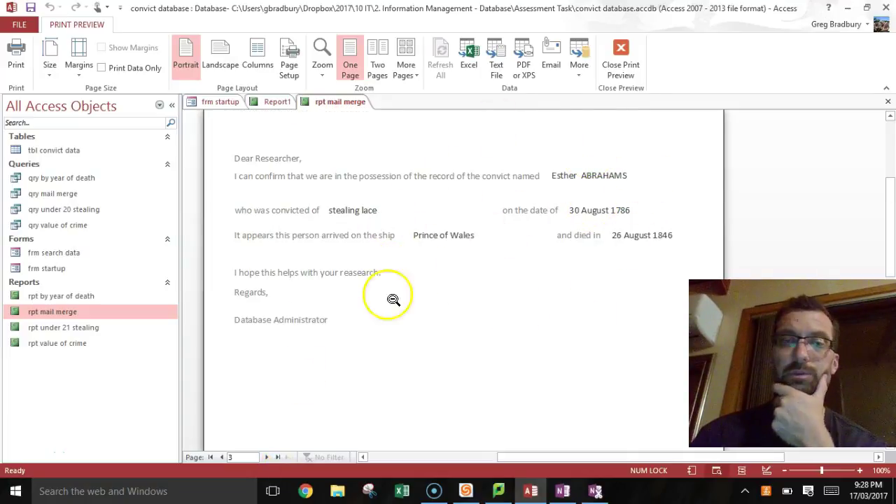
scroll(430, 320, down, 7)
scroll(430, 324, down, 1)
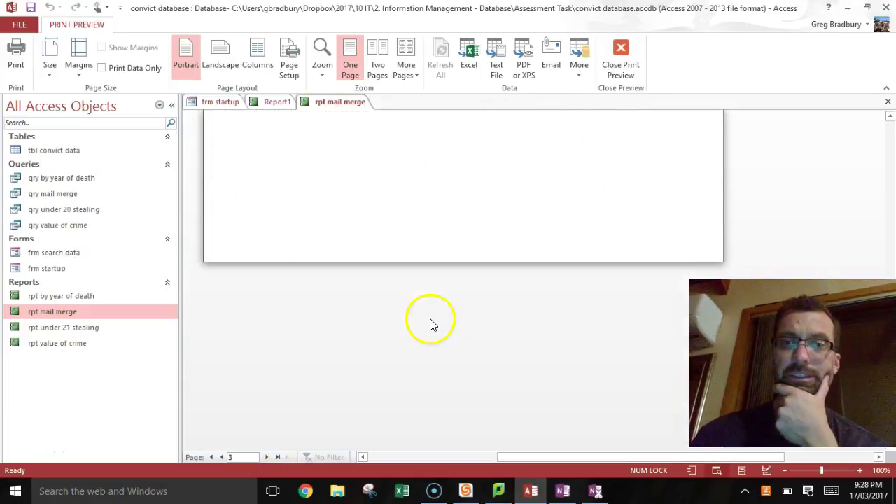